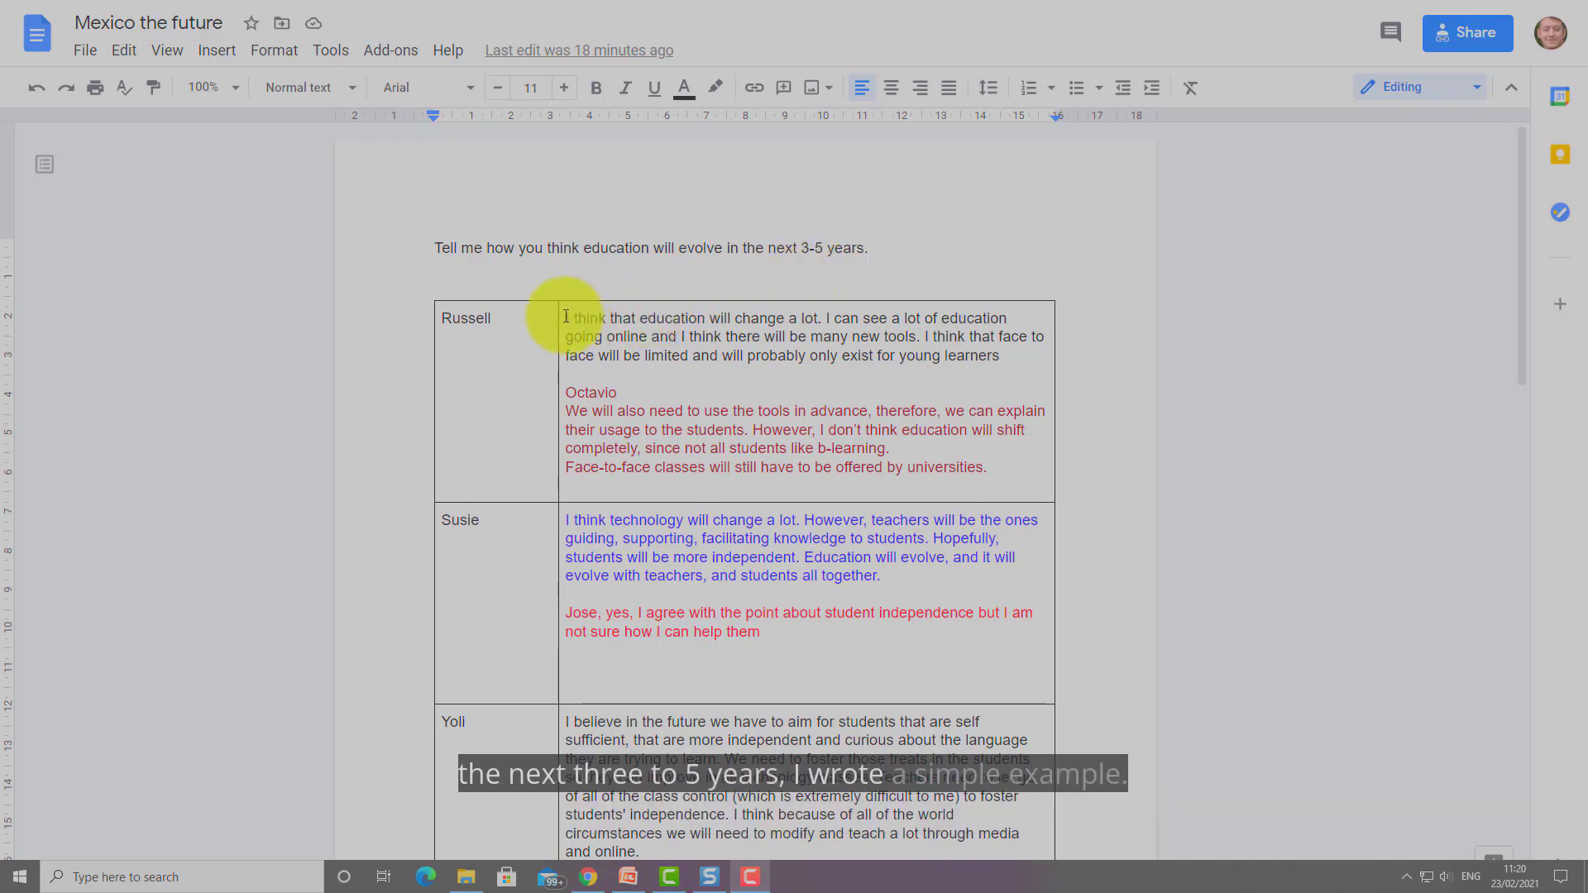
# Select Russell's, Susie's and Yoli's reply paragraphs in the Mexico the future document.
pyautogui.moveTo(566, 318); pyautogui.dragTo(1005, 358)
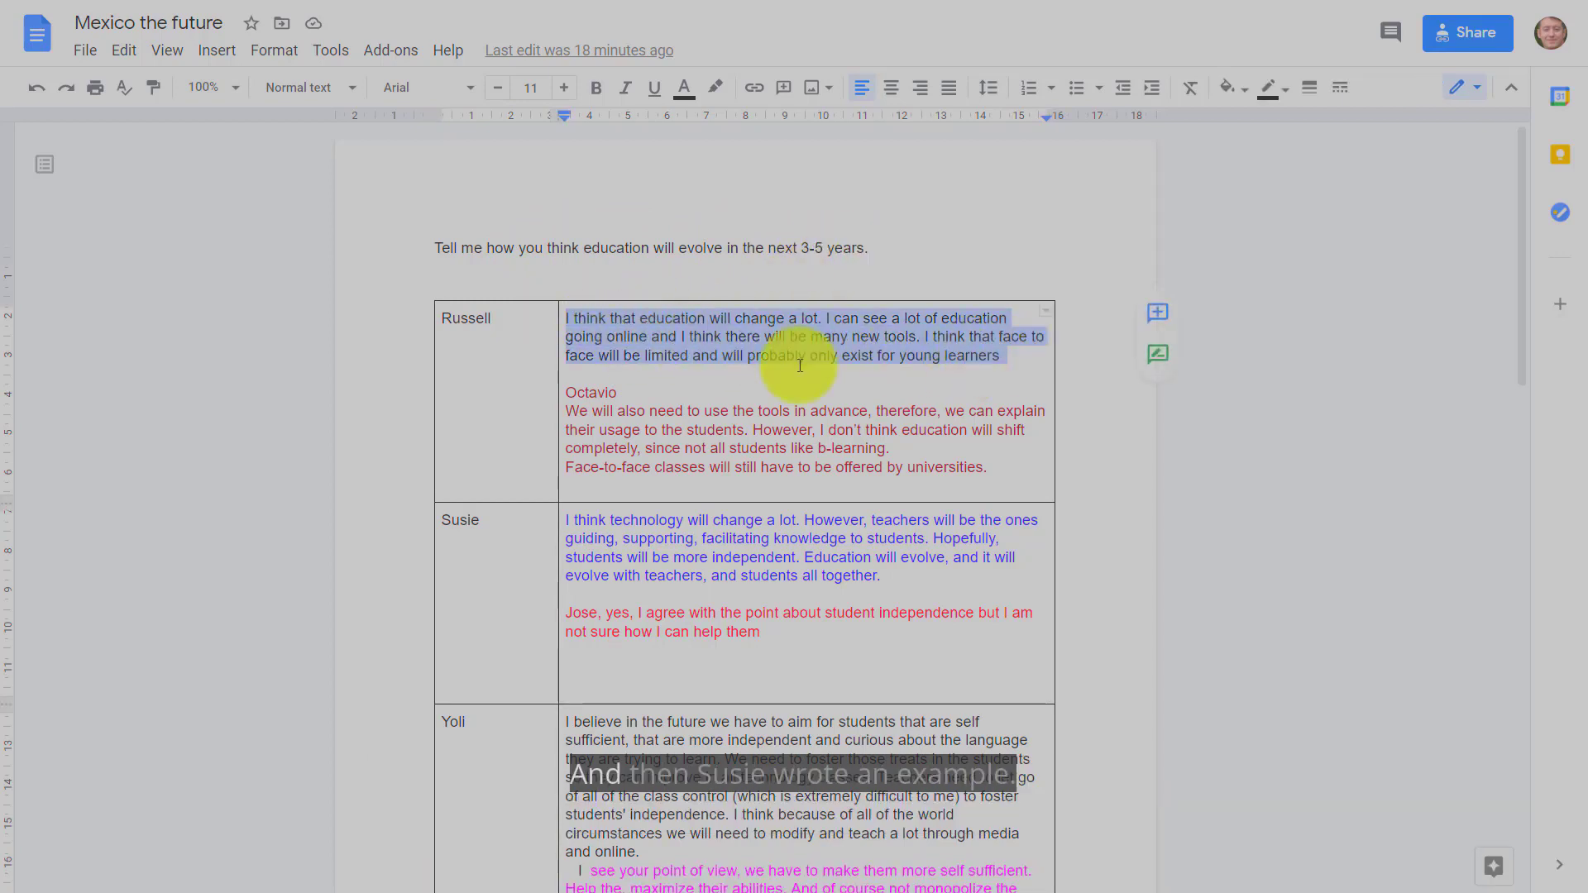
pyautogui.moveTo(566, 521); pyautogui.dragTo(902, 594)
pyautogui.scroll(-3, 1530, 339)
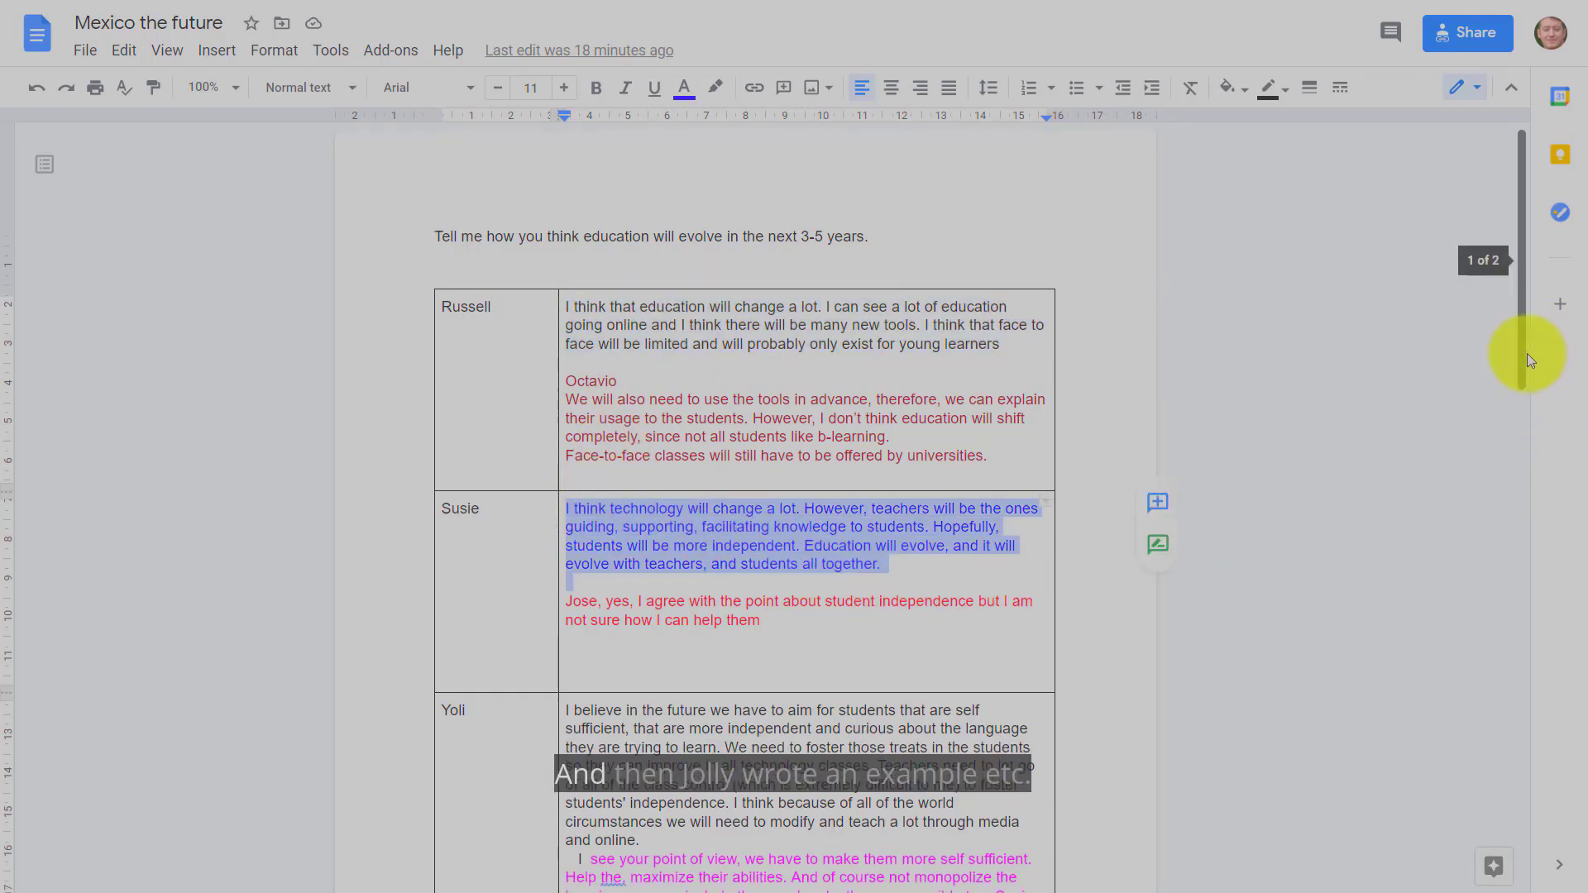
pyautogui.moveTo(566, 513); pyautogui.dragTo(674, 645)
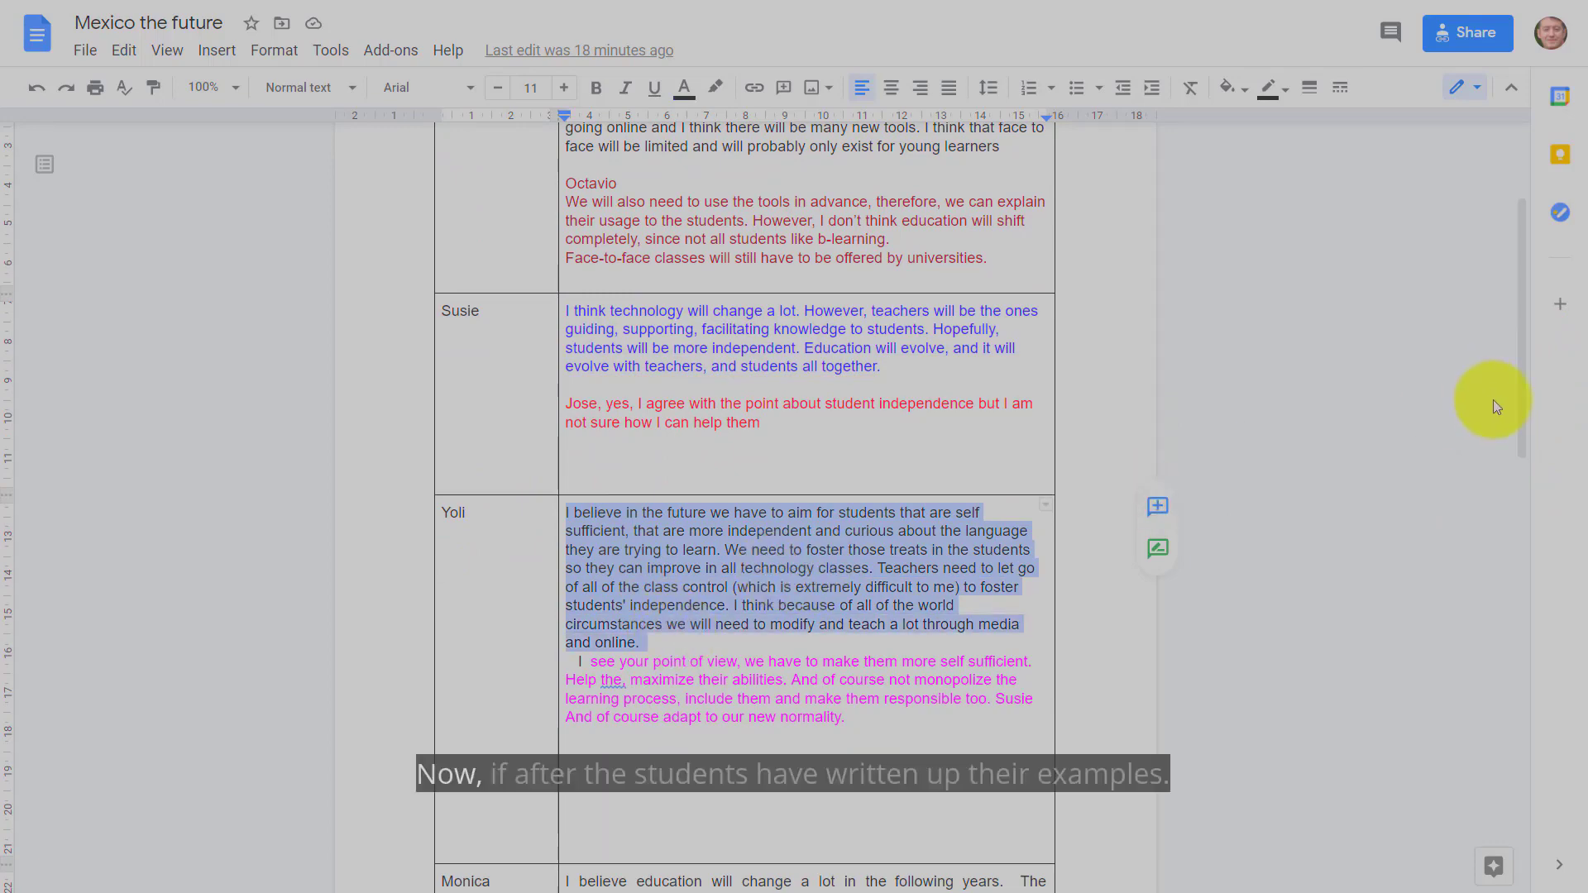
pyautogui.moveTo(1522, 409); pyautogui.dragTo(1507, 331)
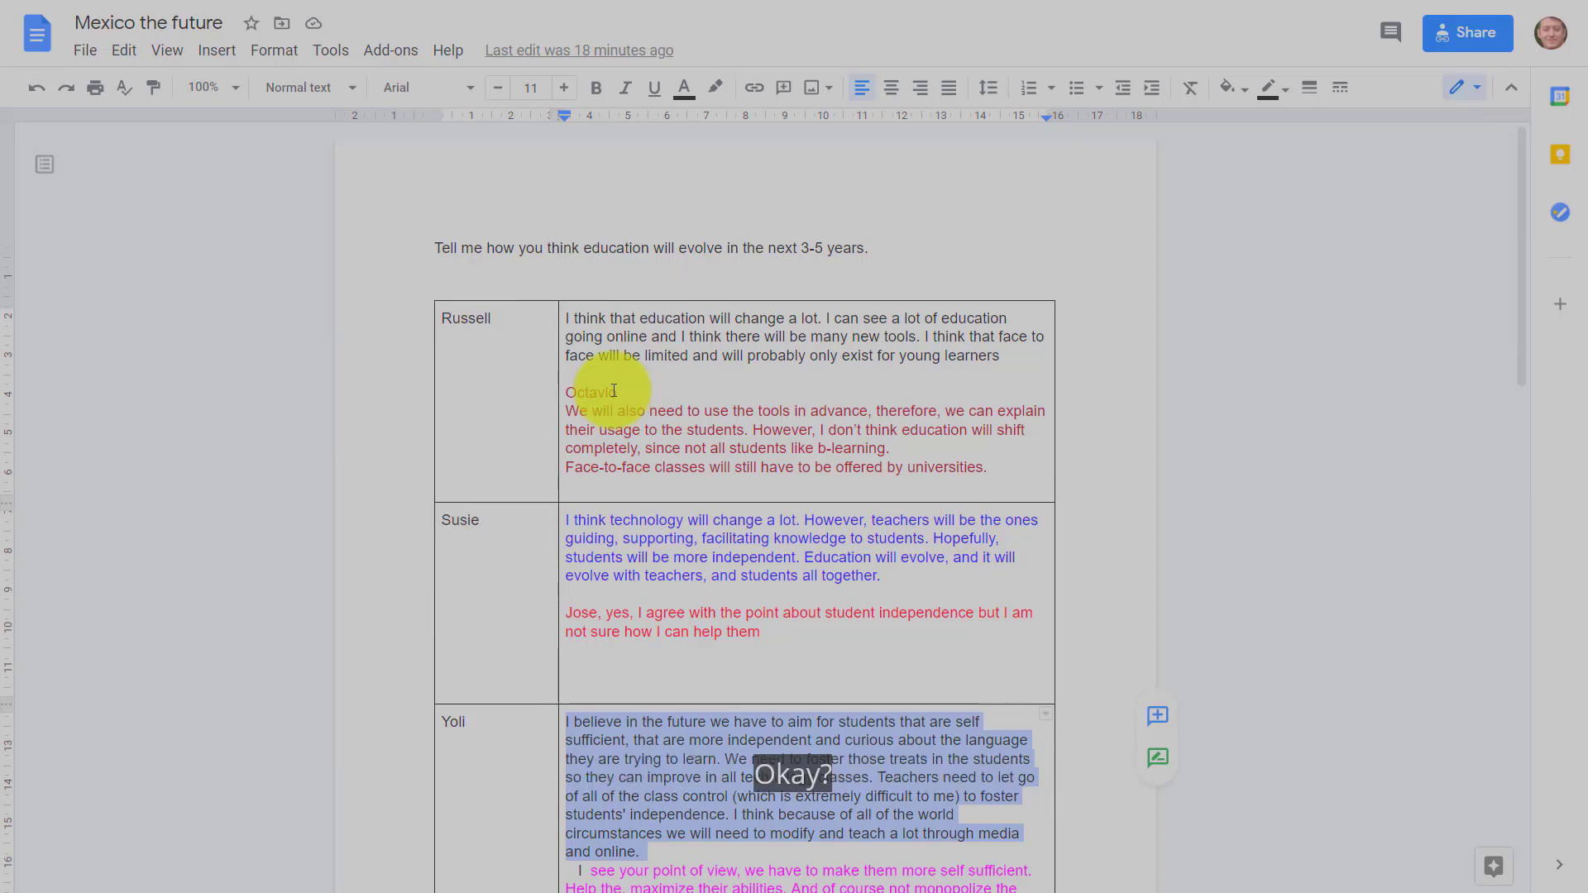
# Select the names Octavio and Jose above their replies, then scroll further down.
pyautogui.doubleClick(566, 390)
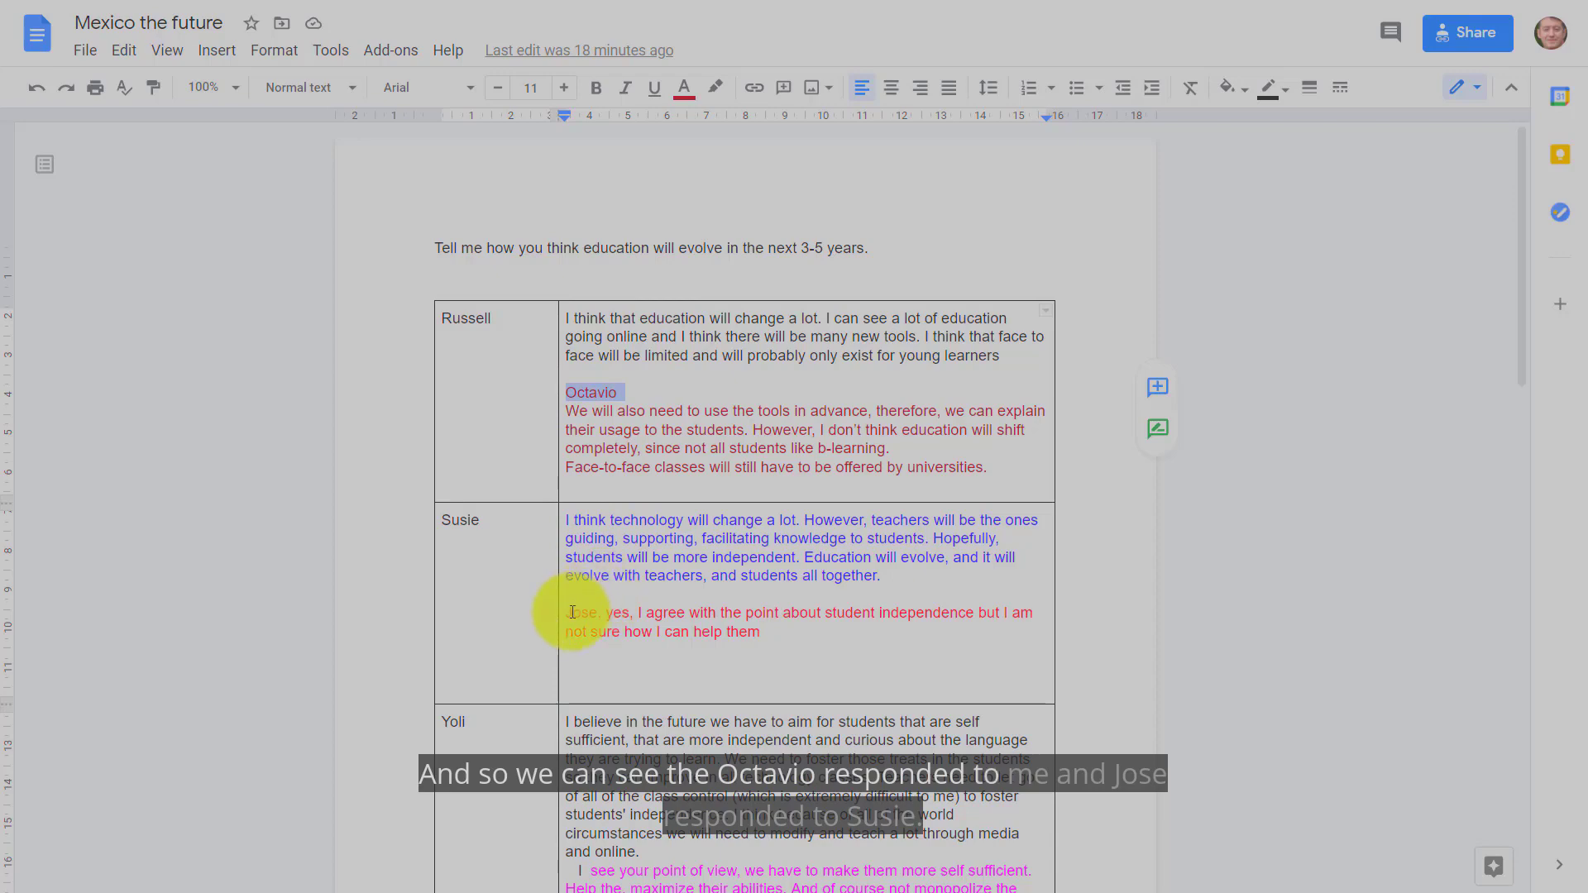
pyautogui.moveTo(571, 613); pyautogui.dragTo(613, 613)
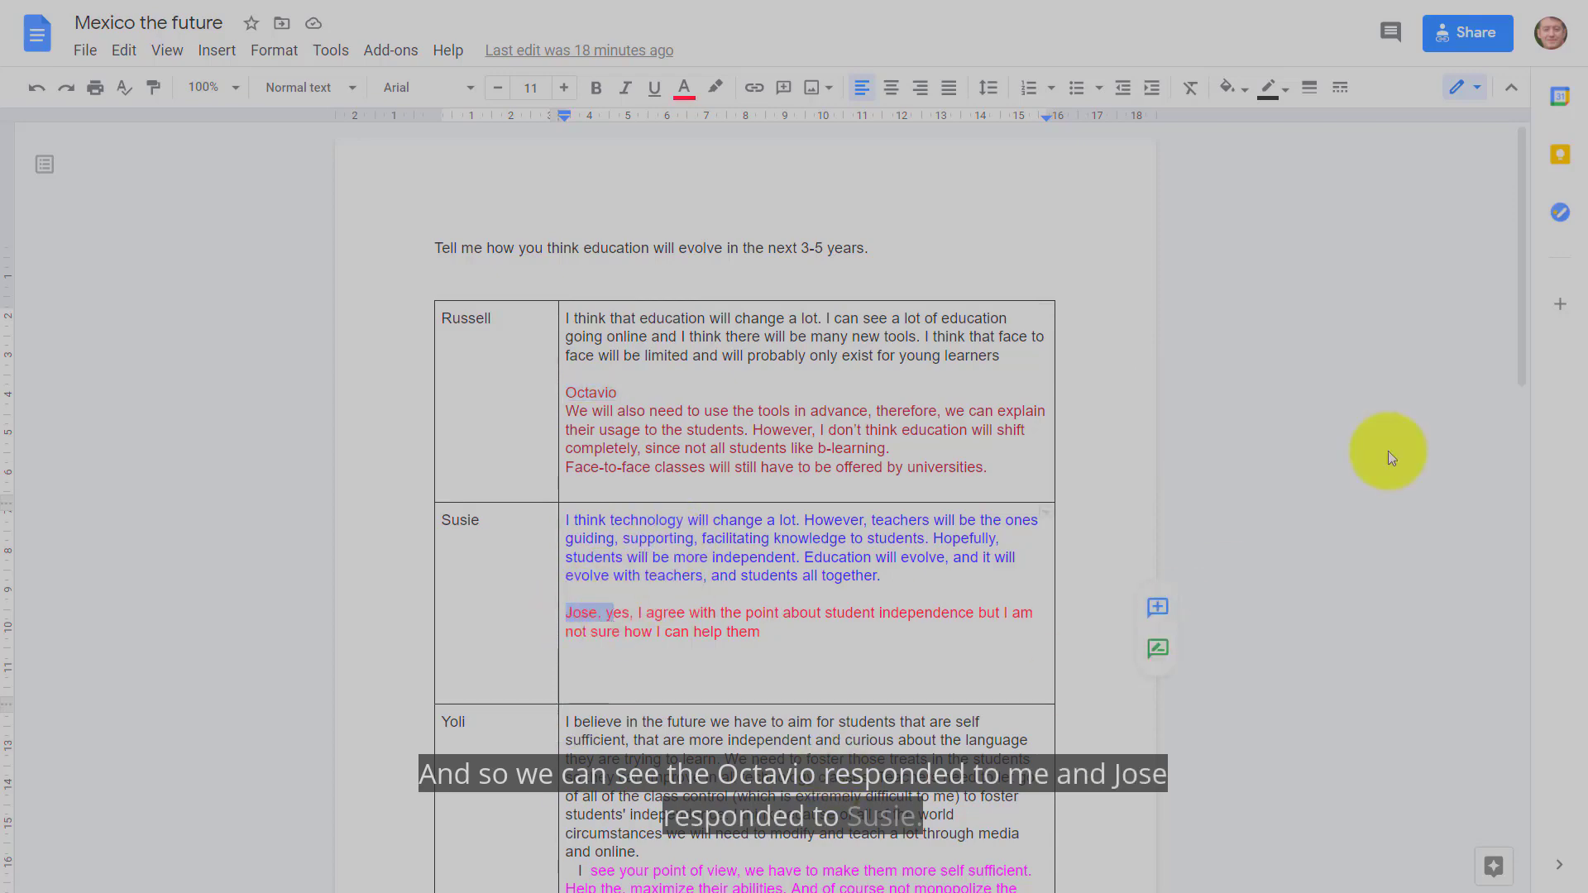
pyautogui.scroll(-4, 1523, 330)
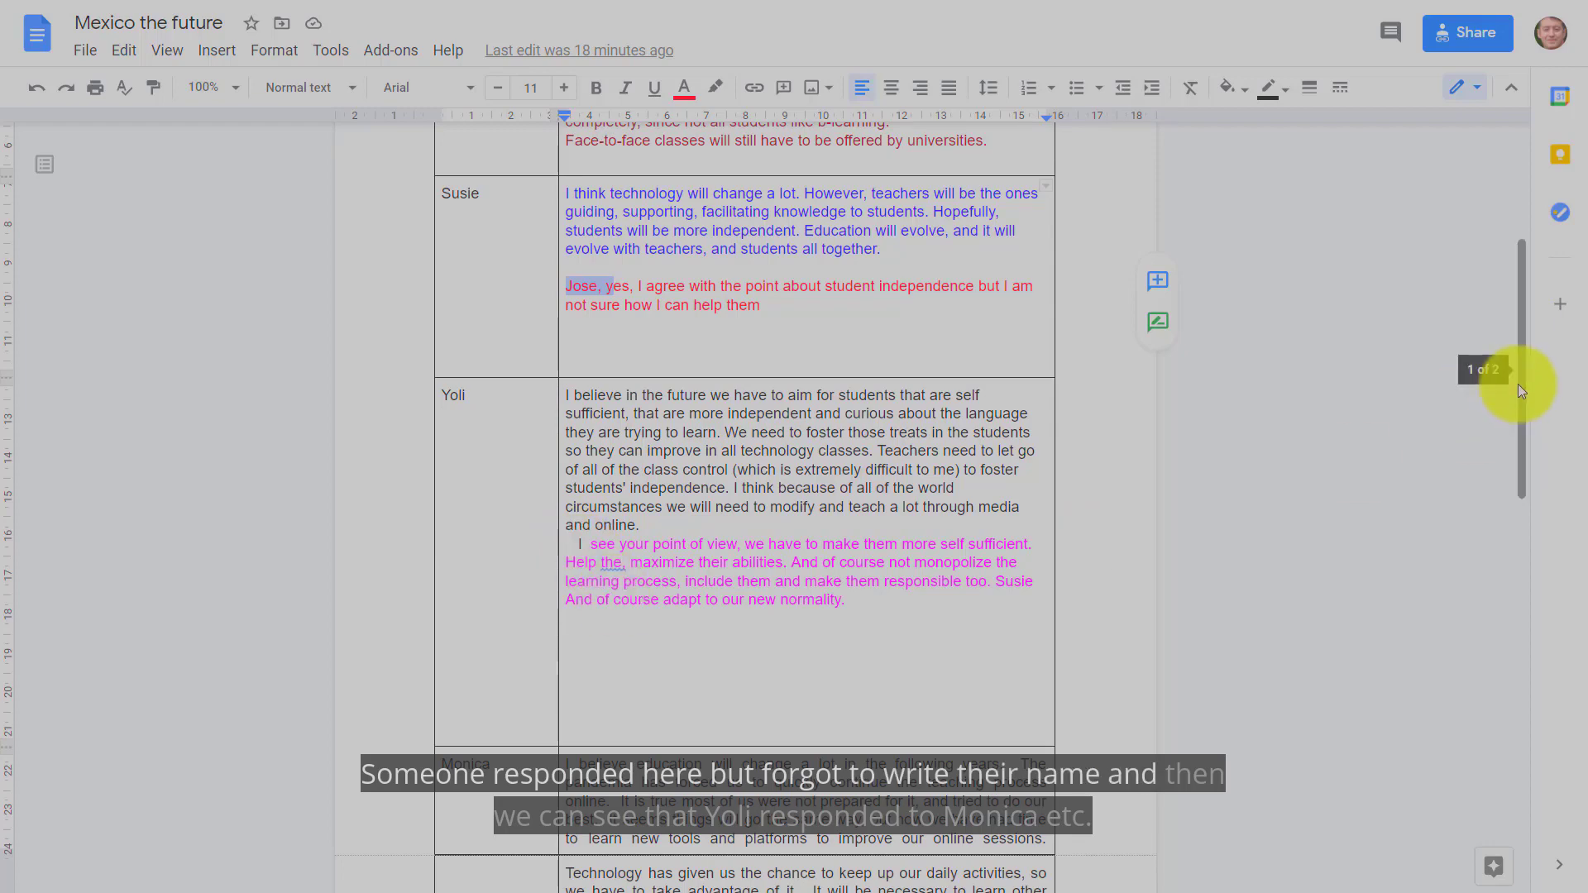
pyautogui.moveTo(1517, 384); pyautogui.dragTo(1241, 513)
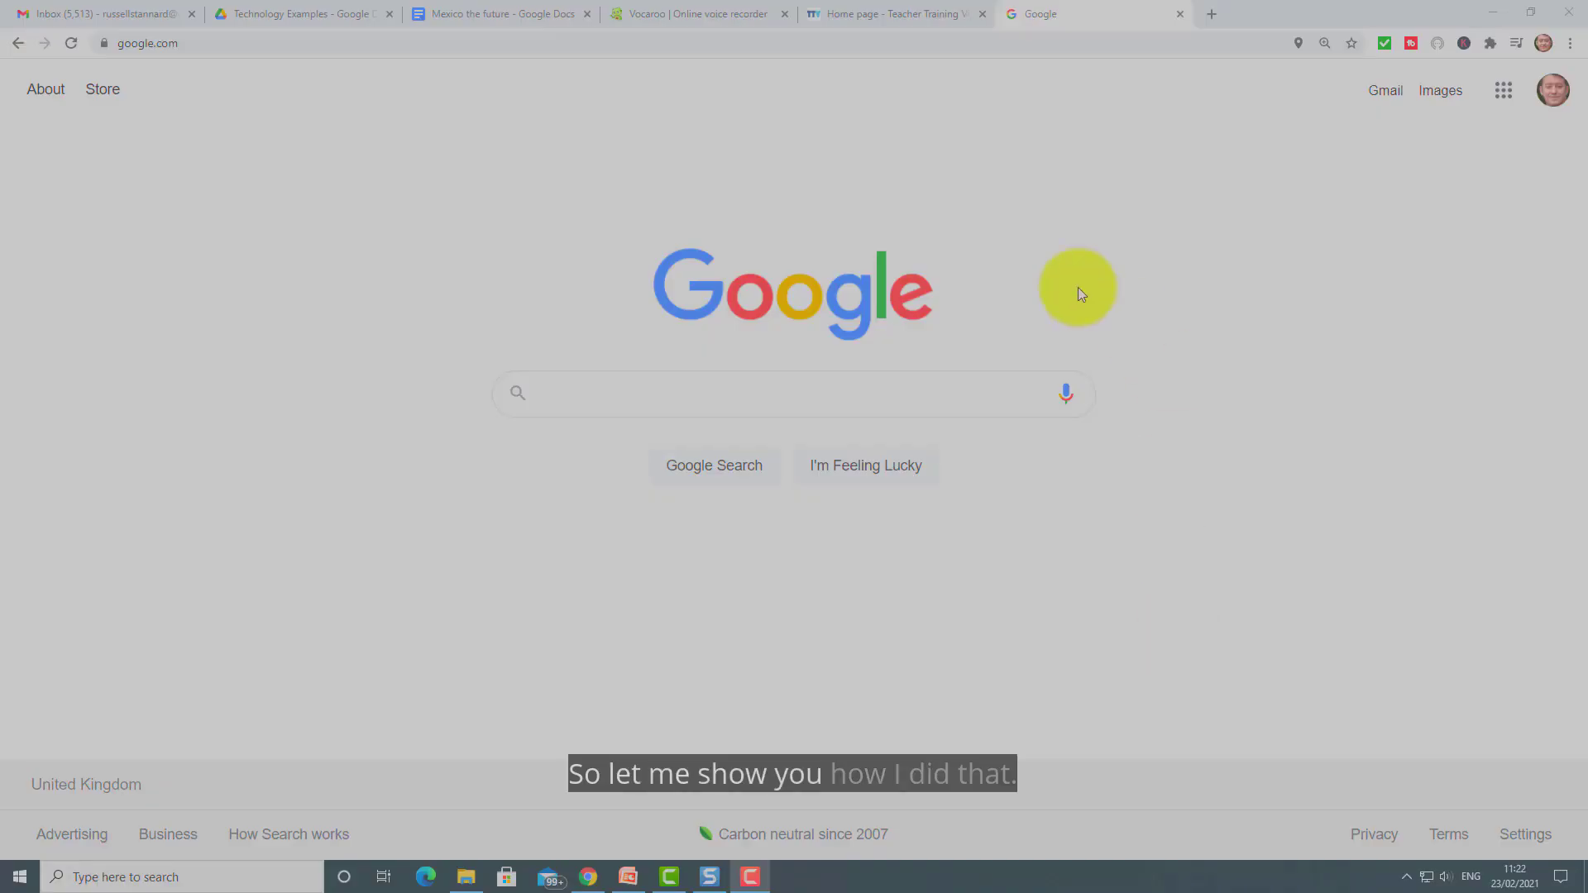
# Create a new blank Google Doc from Google Drive via the Google apps grid.
pyautogui.click(1504, 91)
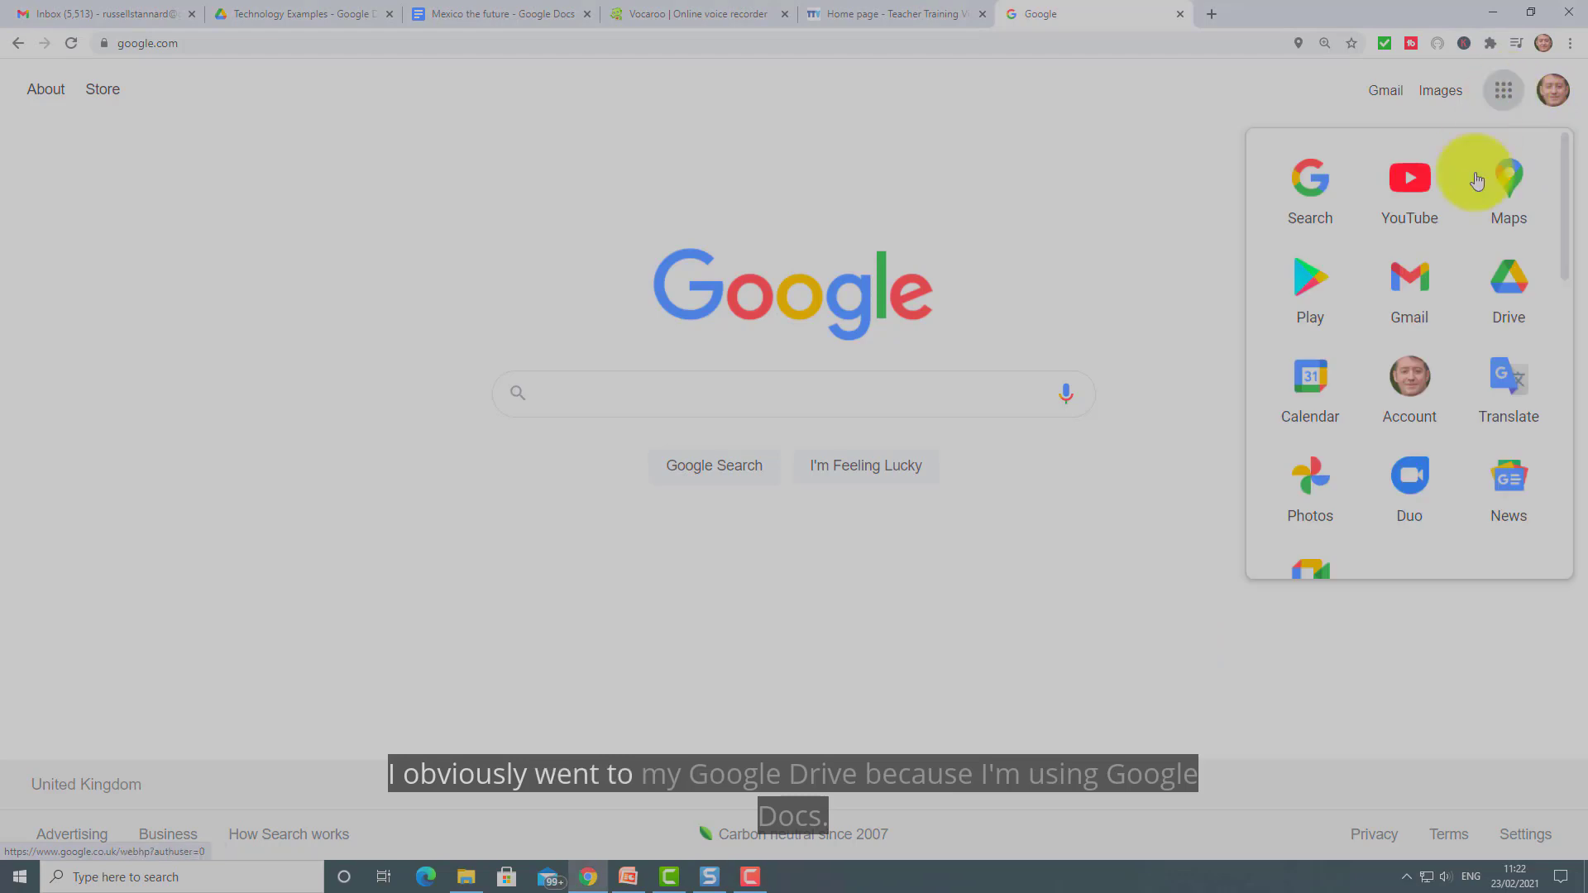
pyautogui.click(1508, 281)
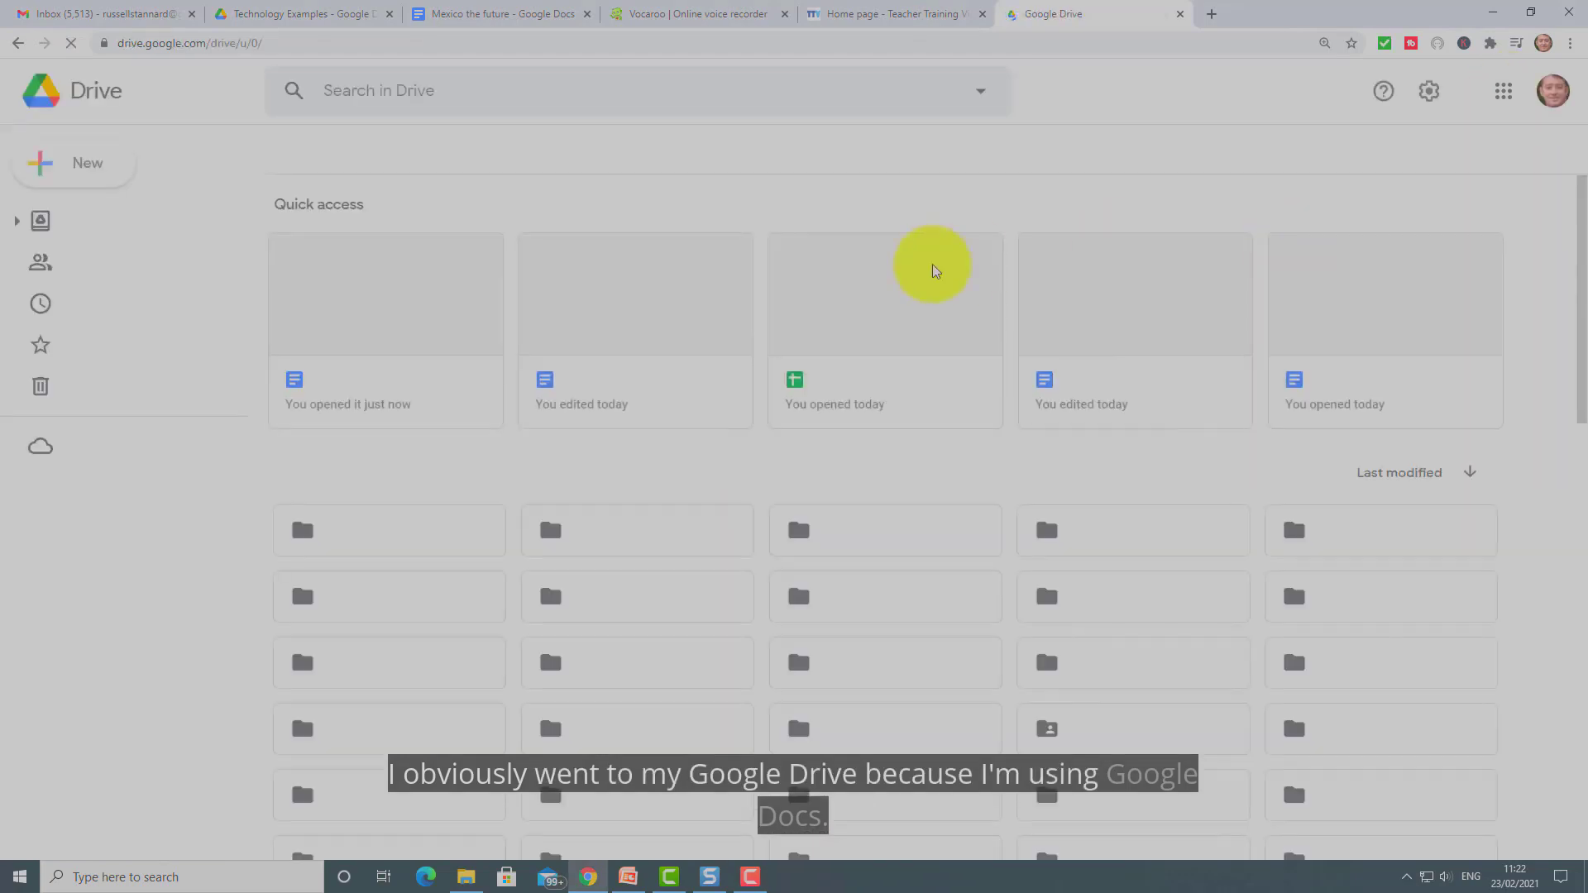
pyautogui.click(83, 163)
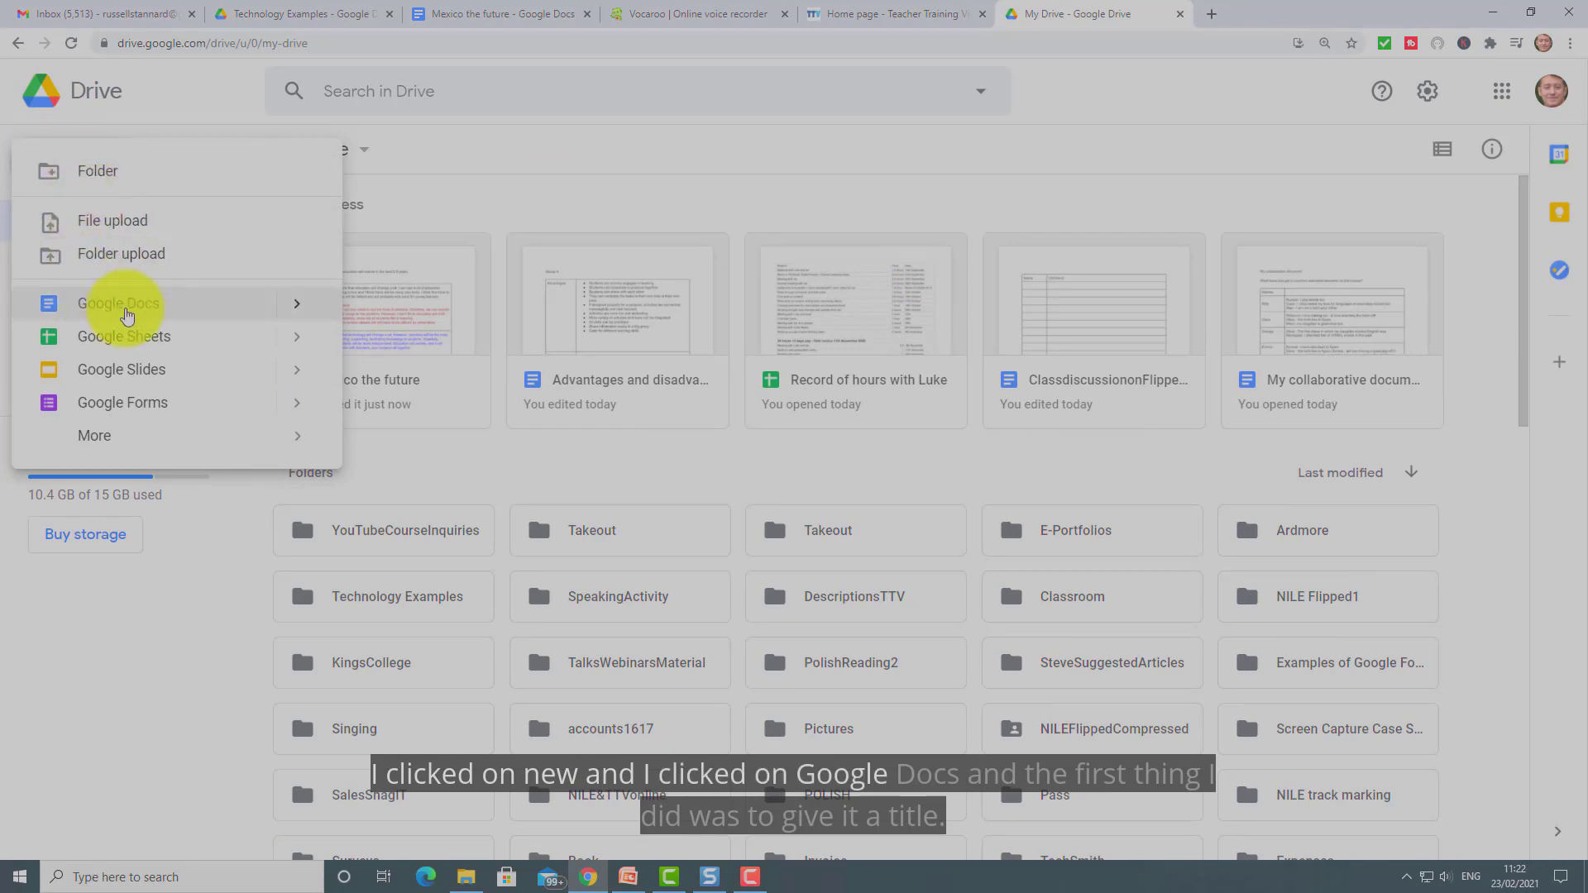
pyautogui.click(126, 312)
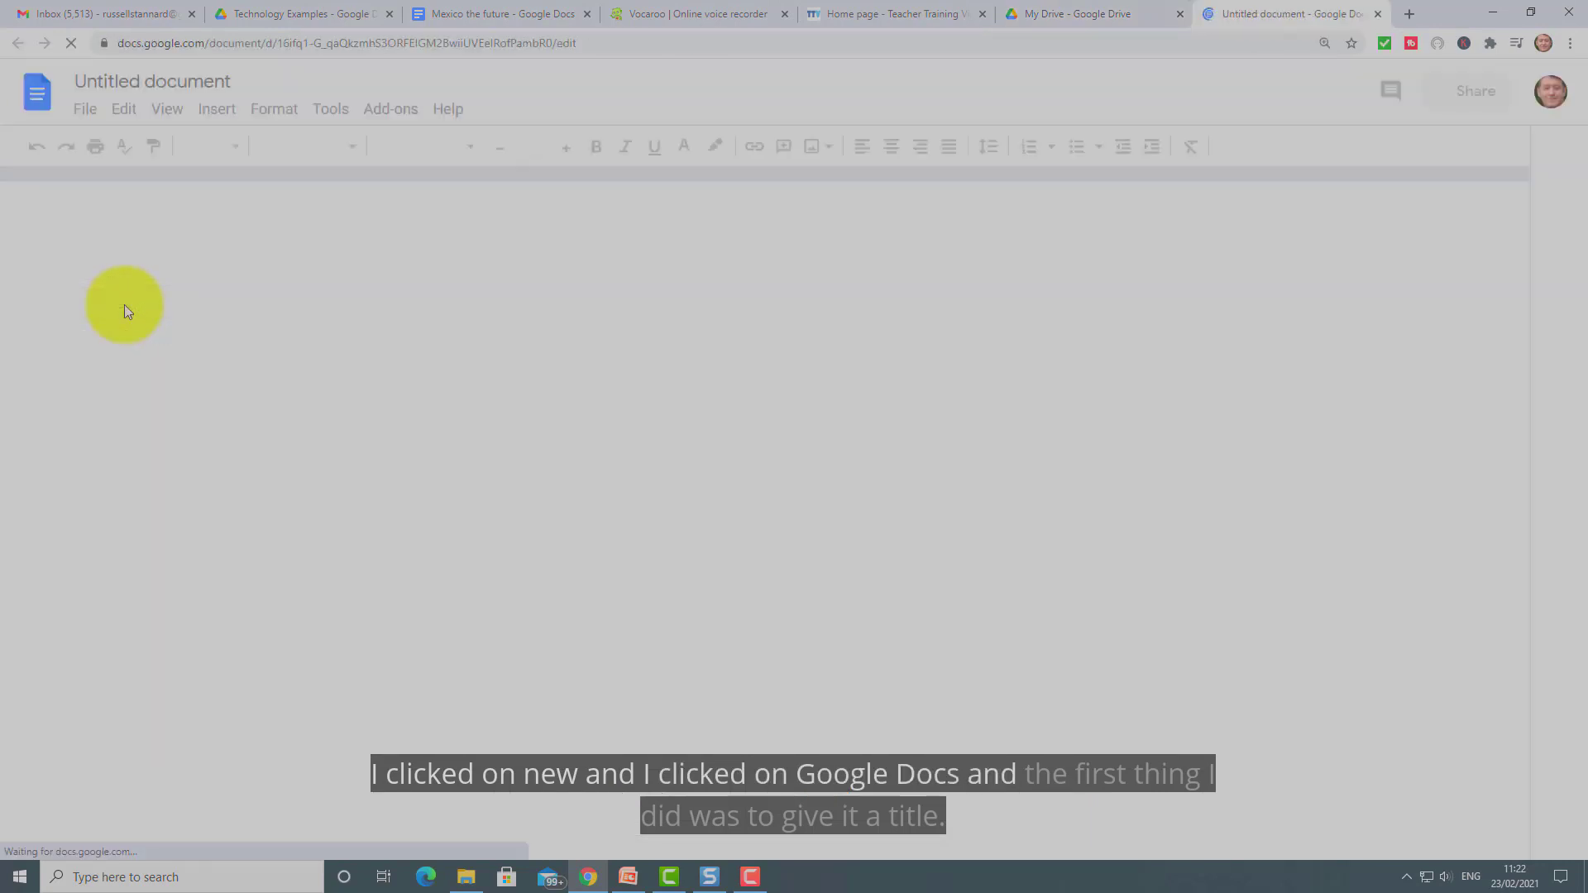
# Title the new document 'What do you like about blended learning?'.
pyautogui.click(225, 81)
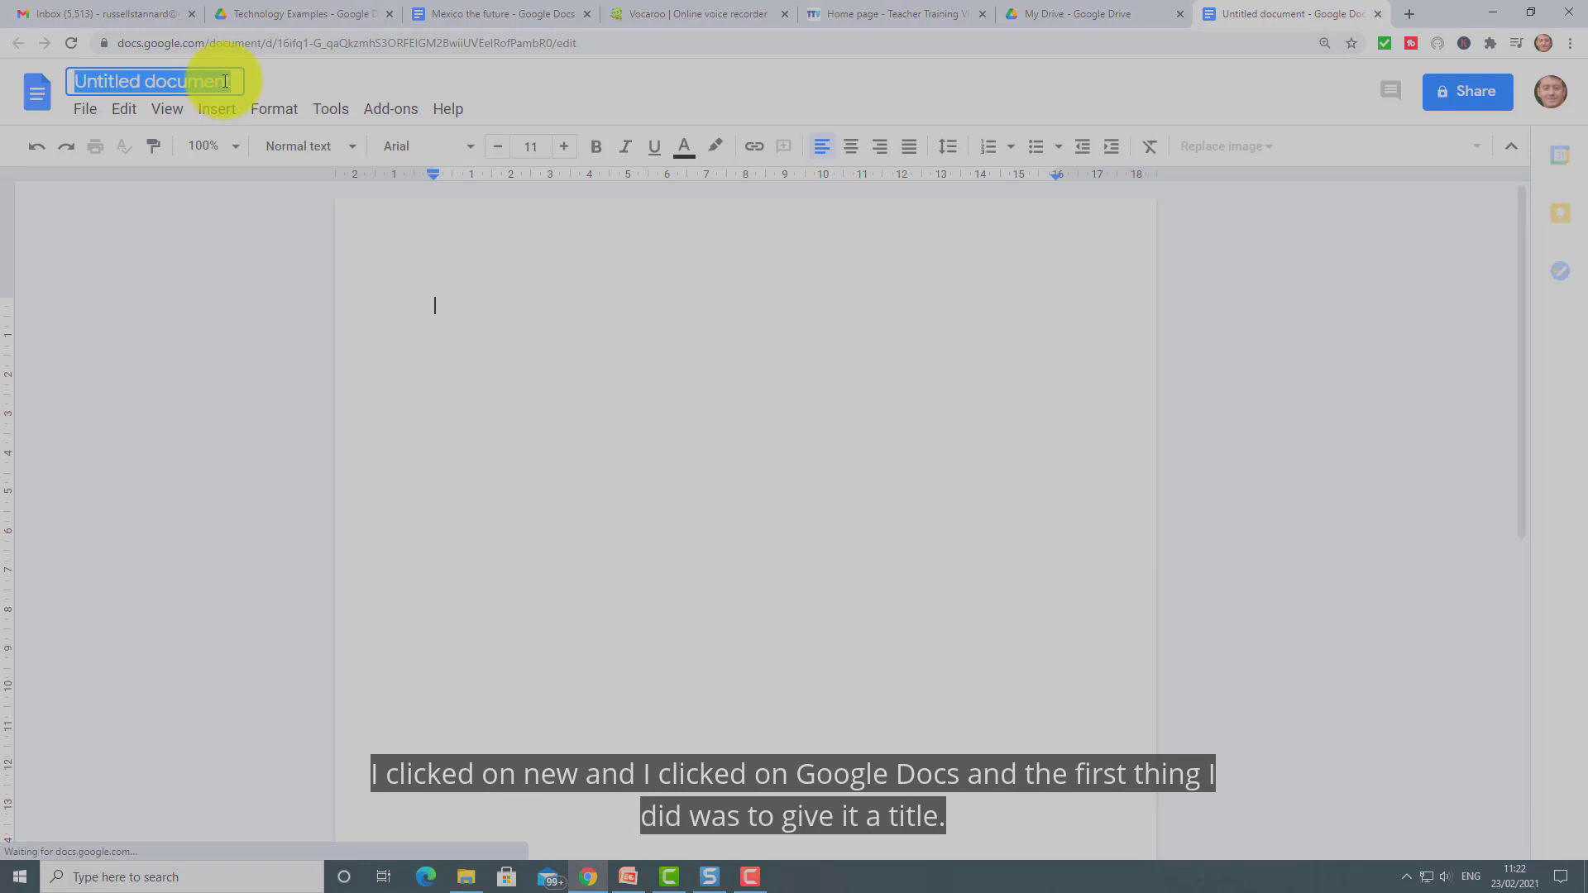
pyautogui.write('What do you like about blended learning?')
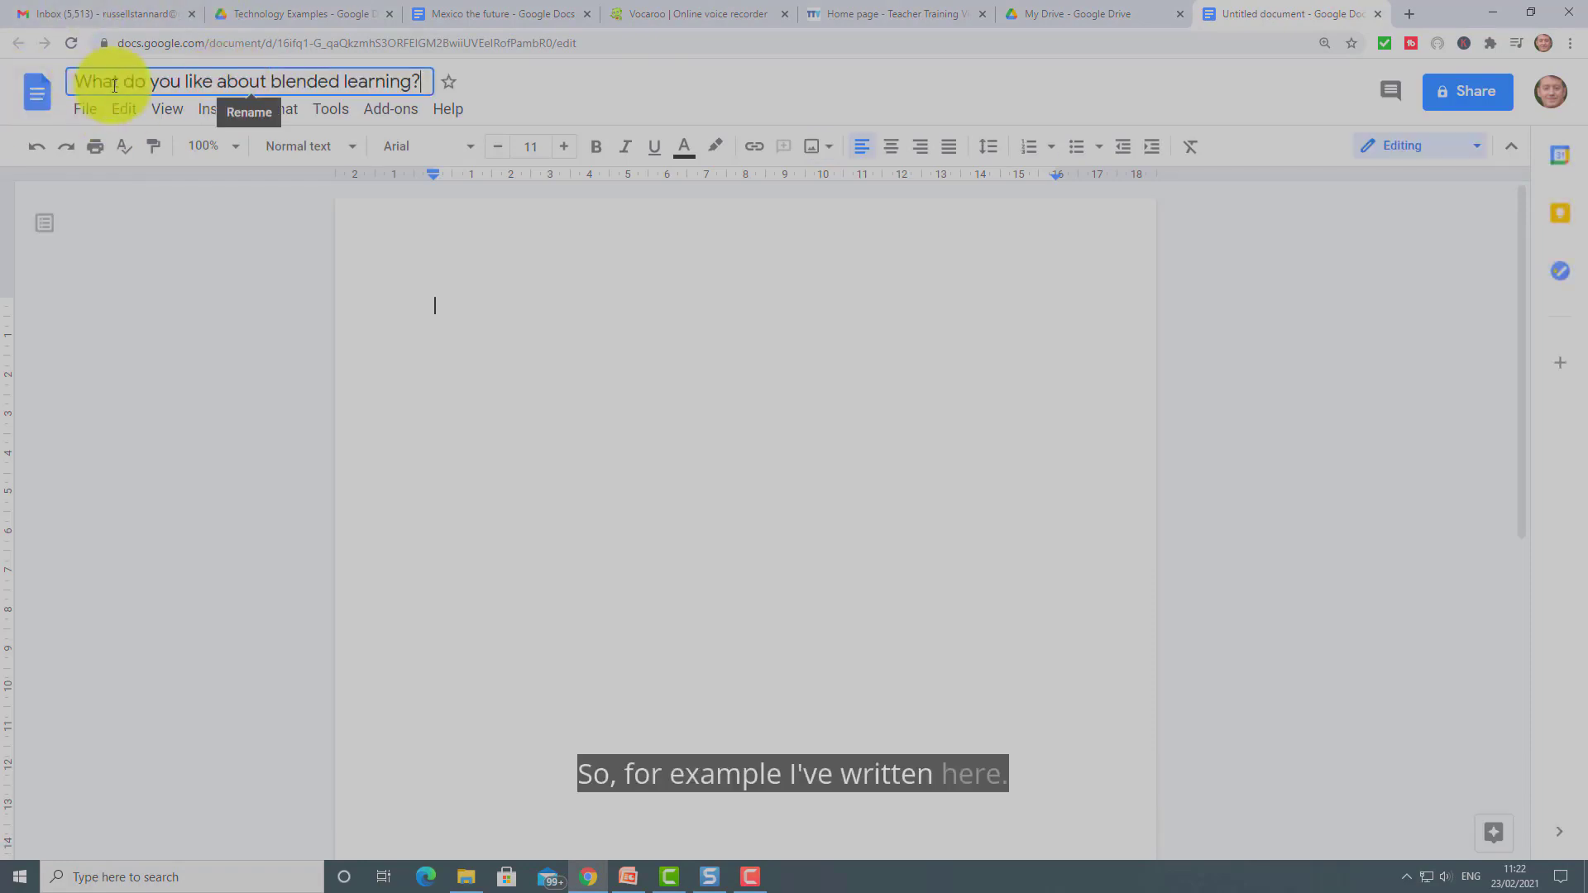
pyautogui.click(442, 303)
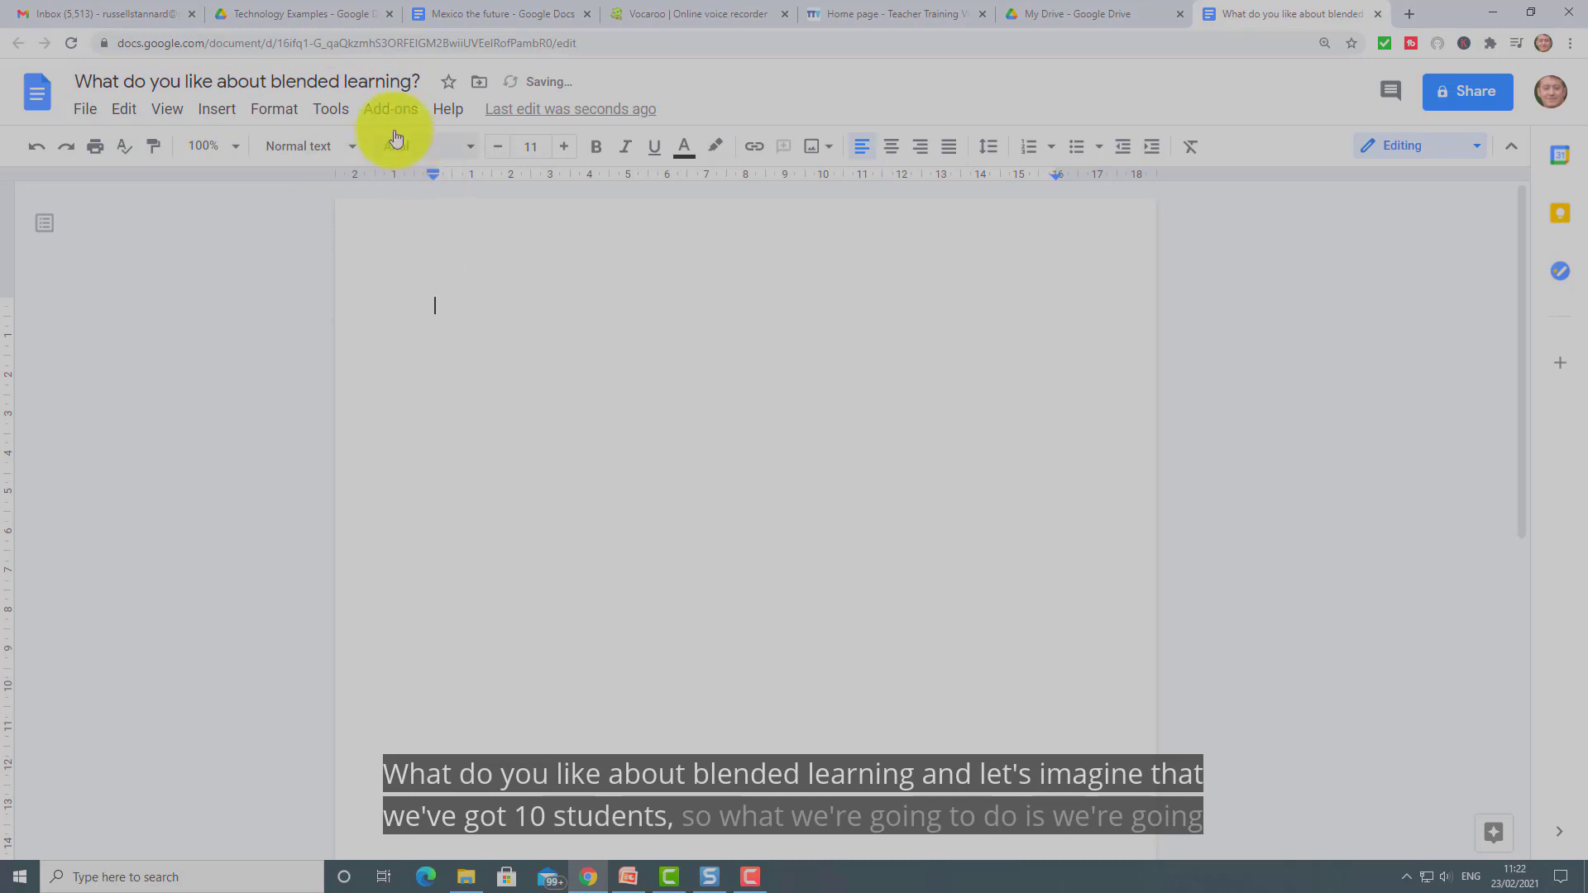
# Insert a table of 2 columns by 11 rows.
pyautogui.click(215, 115)
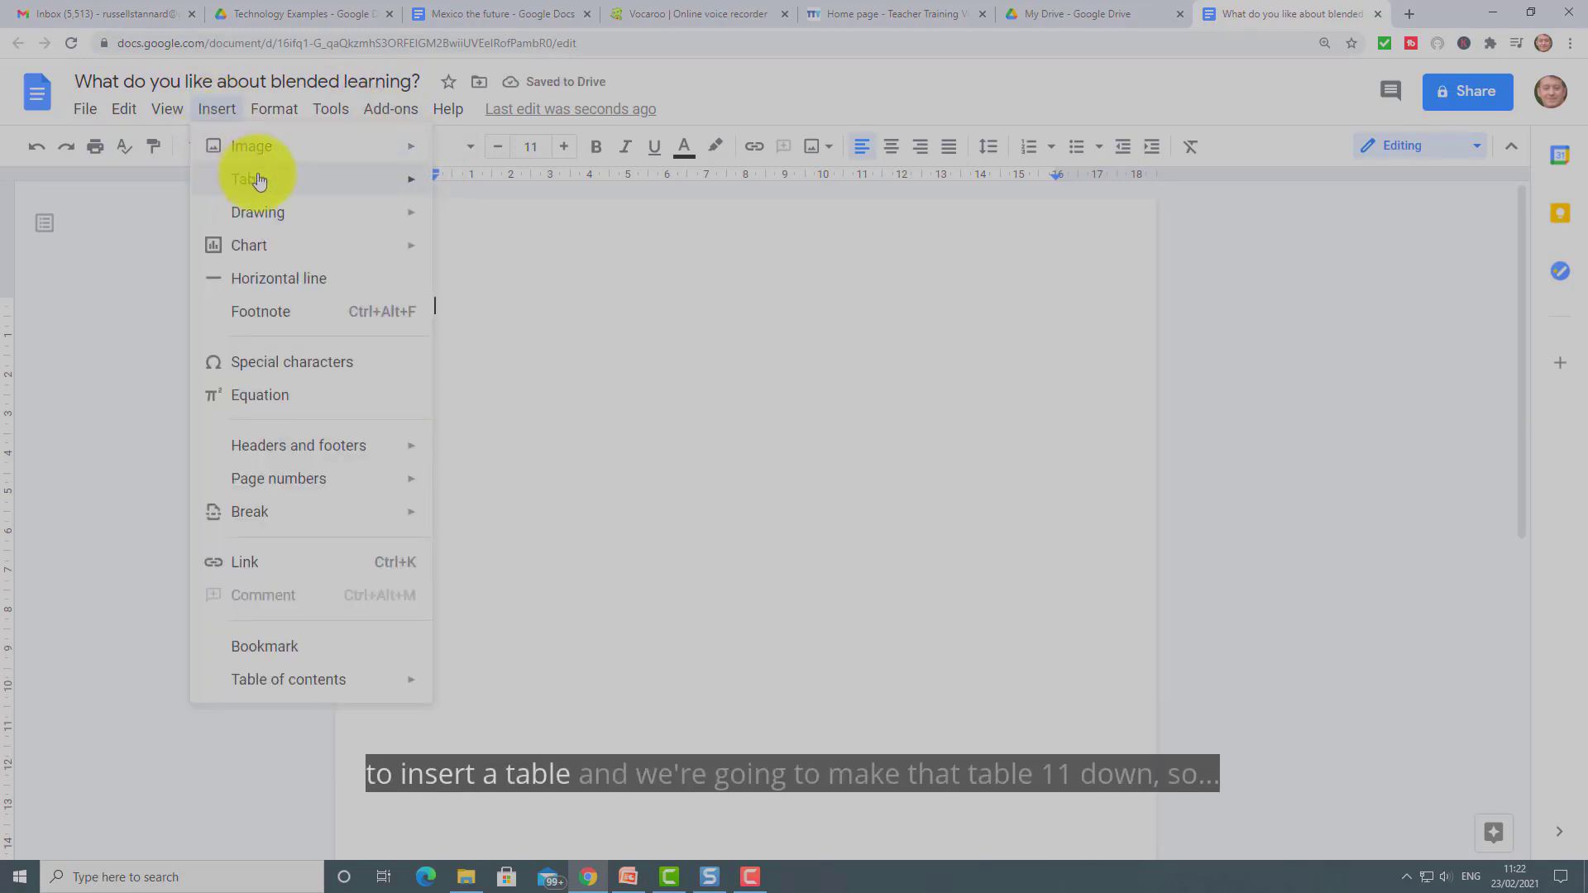
pyautogui.moveTo(336, 195)
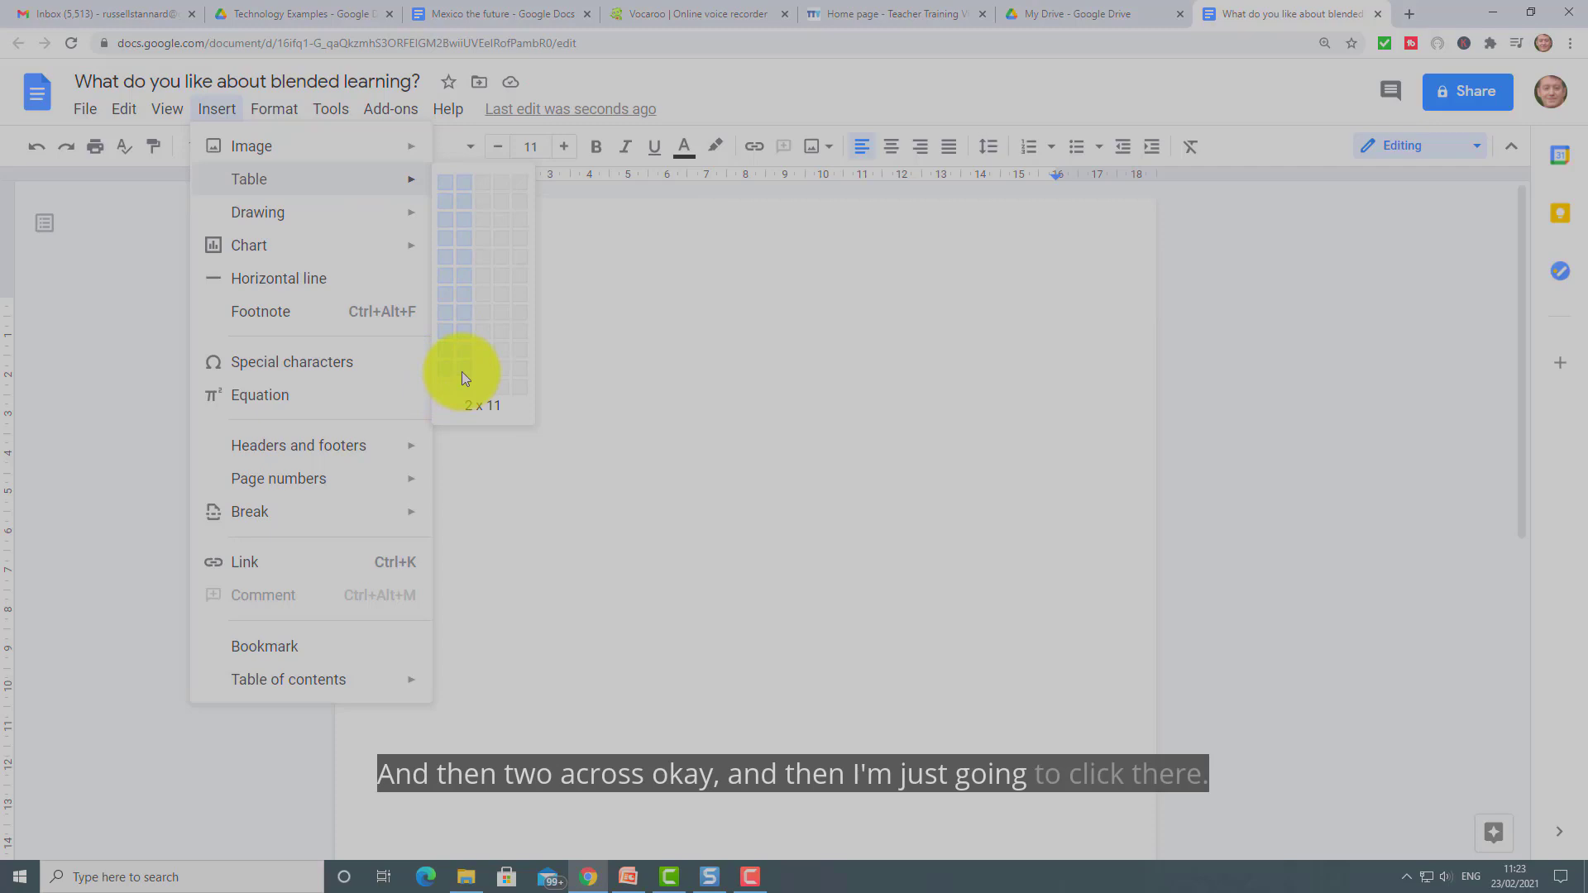
pyautogui.click(461, 371)
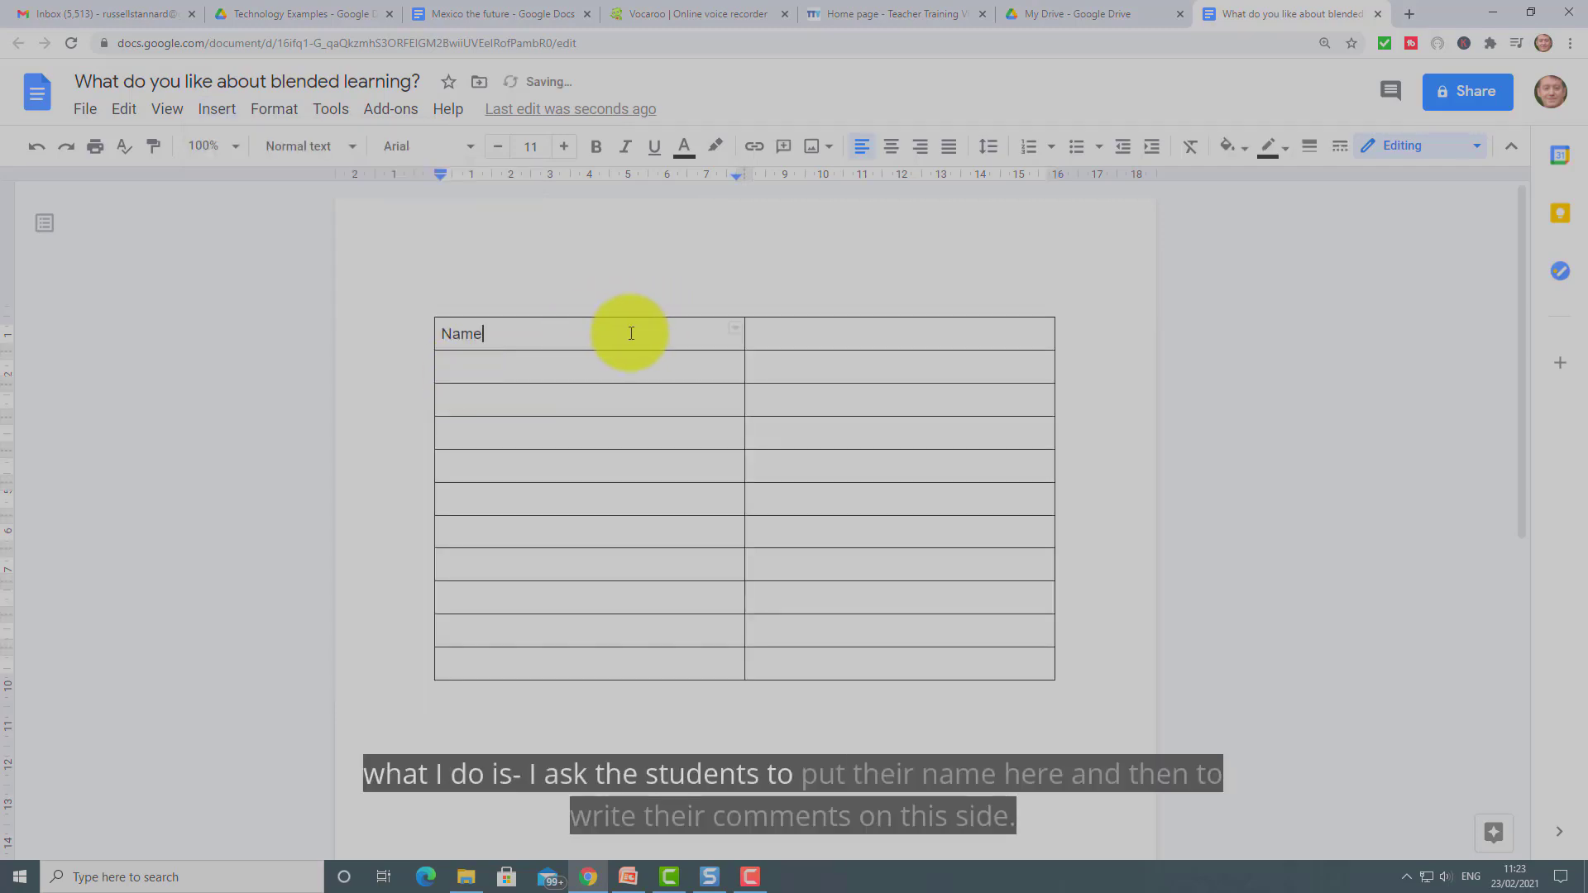
# Head the second column 'Comment' and narrow the Name column to widen it.
pyautogui.doubleClick(806, 339)
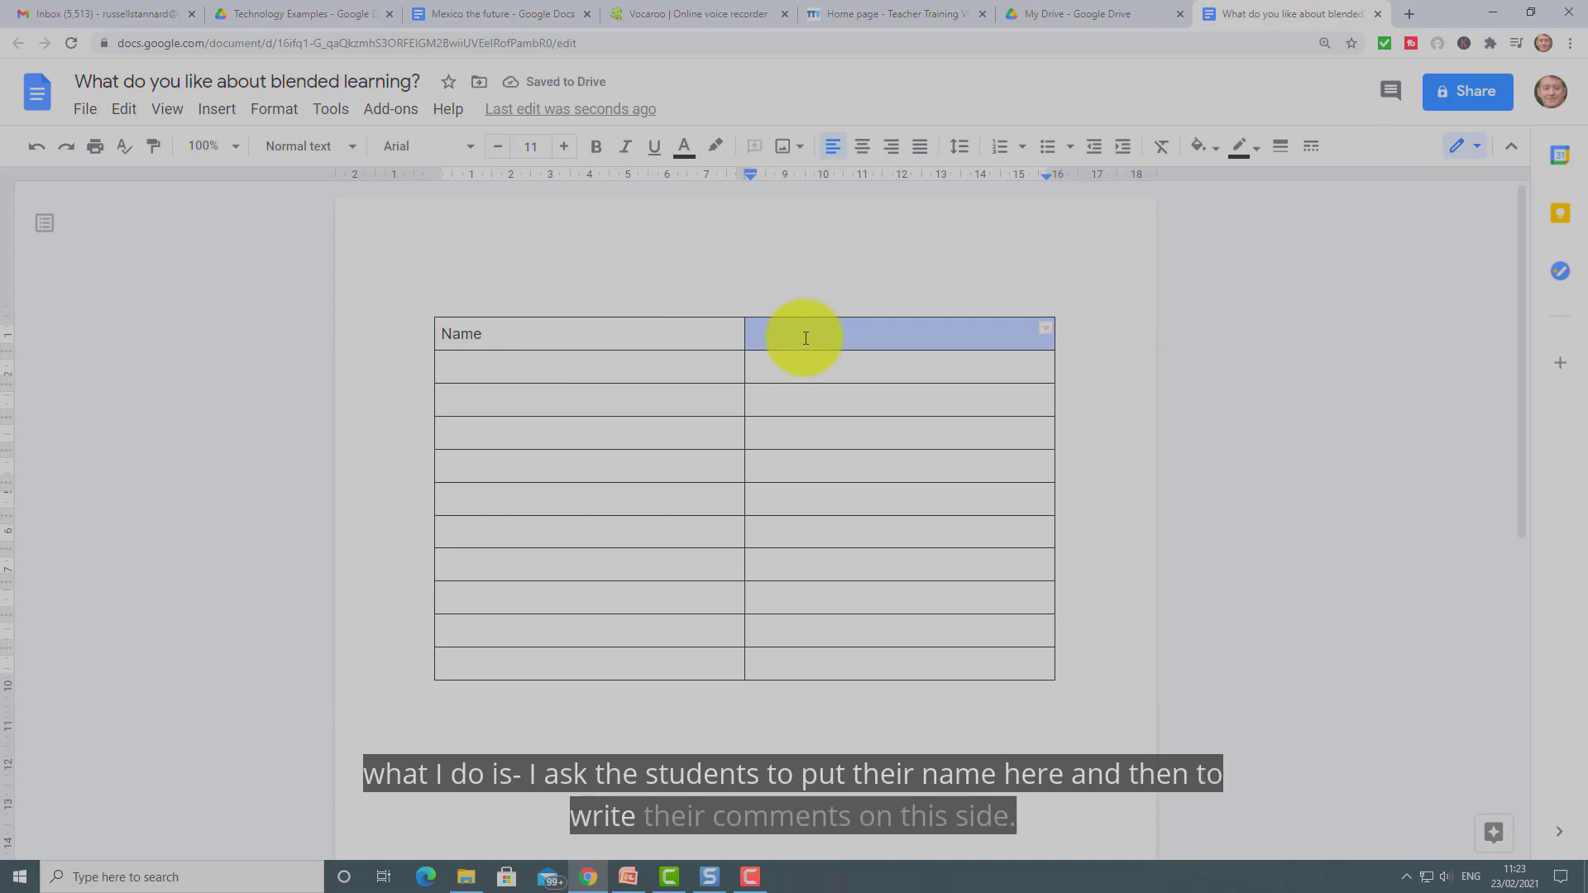
pyautogui.click(806, 339)
pyautogui.write('Co')
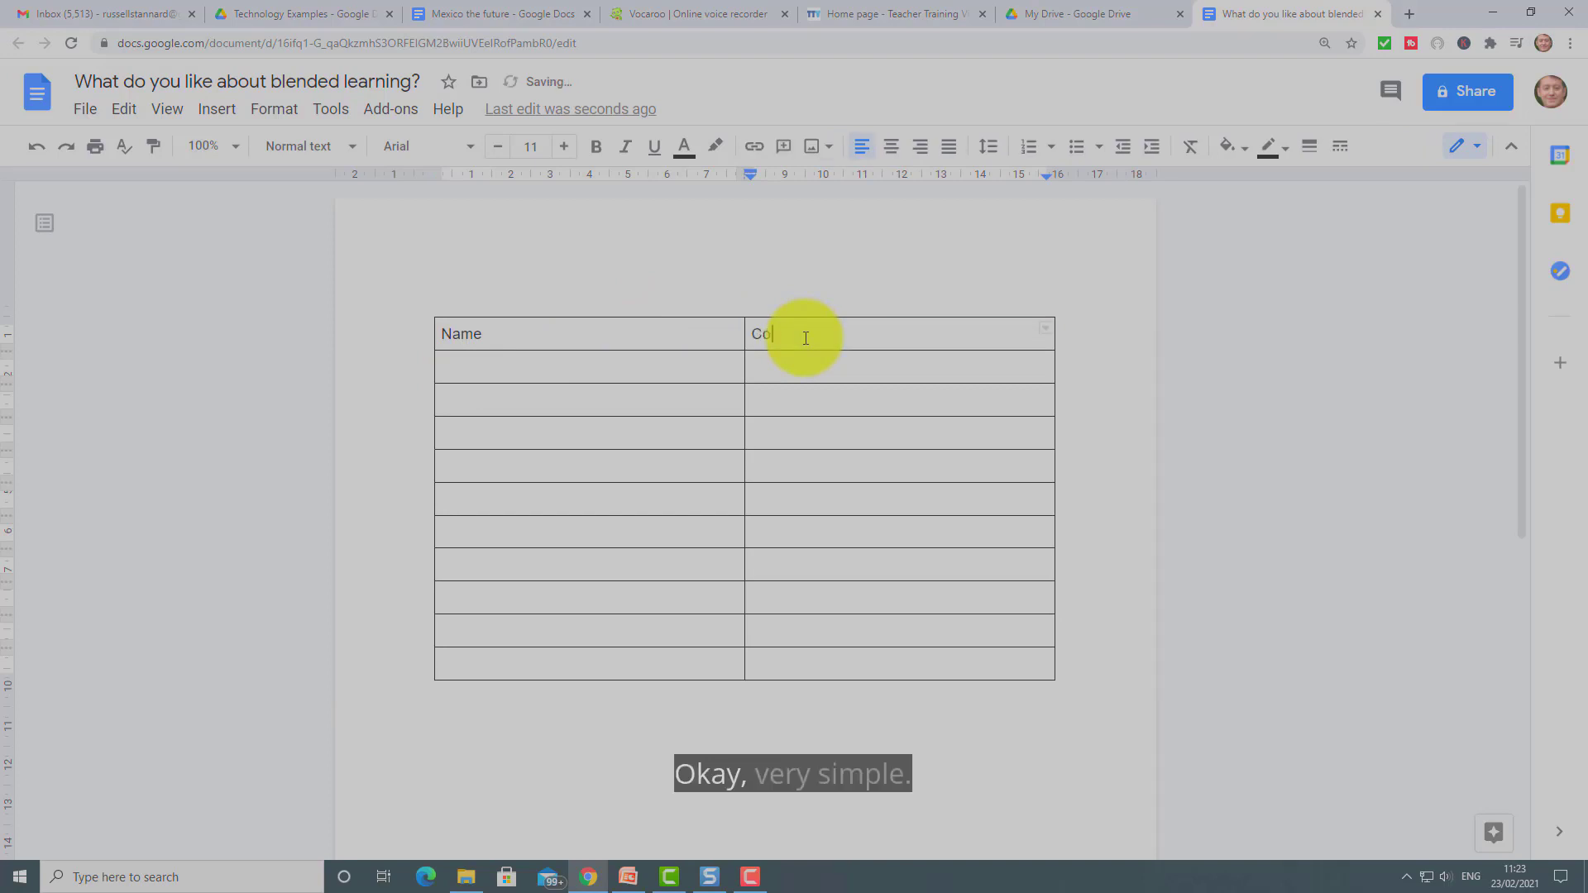
pyautogui.write('mment')
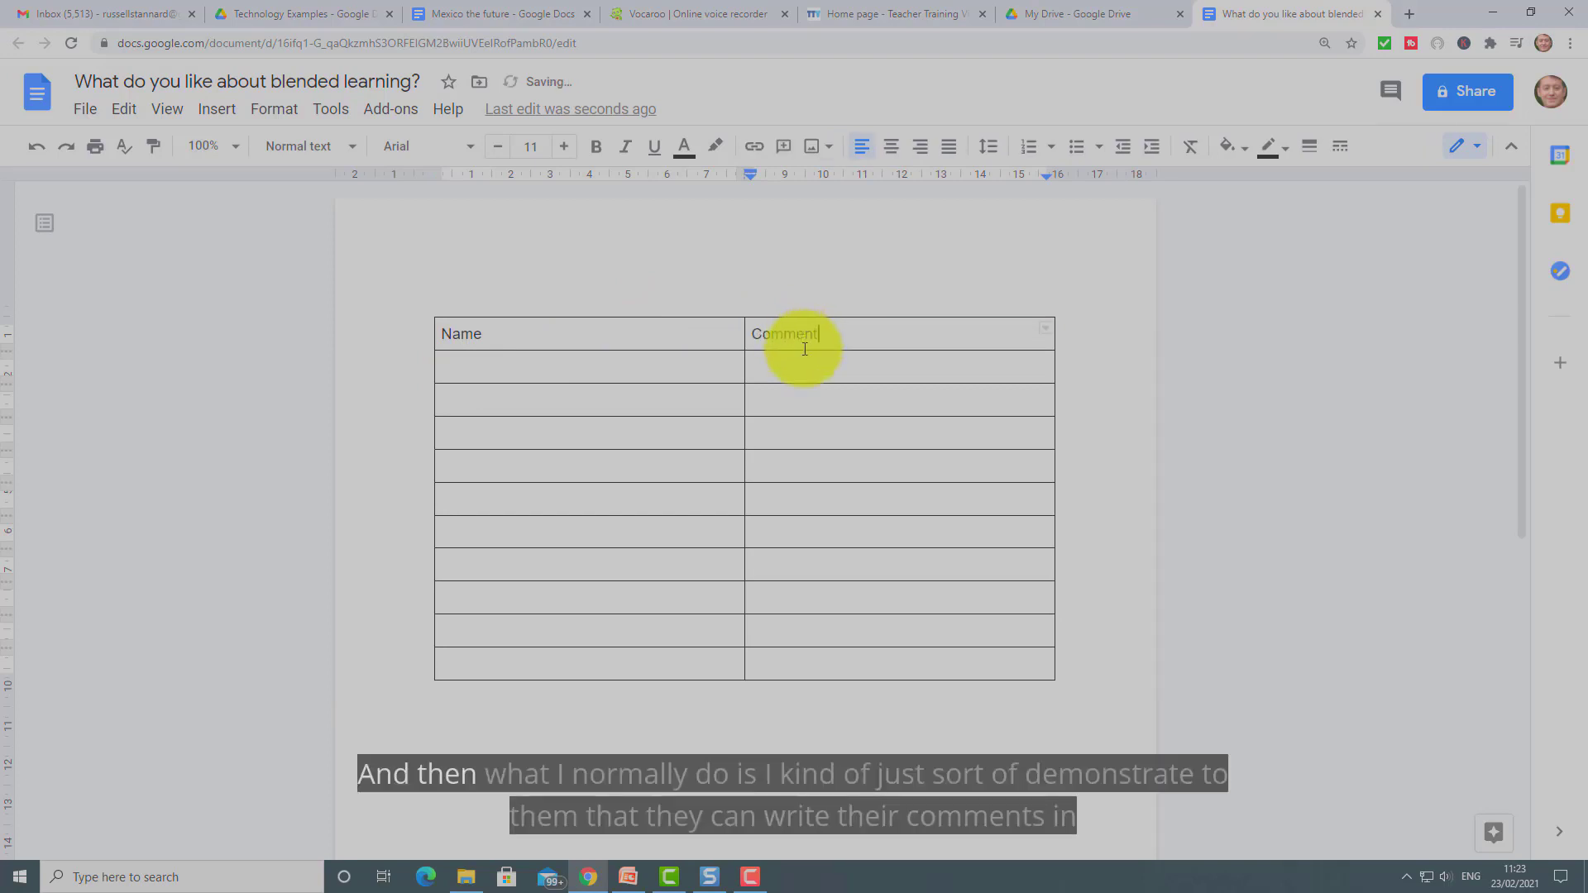
pyautogui.moveTo(744, 374); pyautogui.dragTo(551, 376)
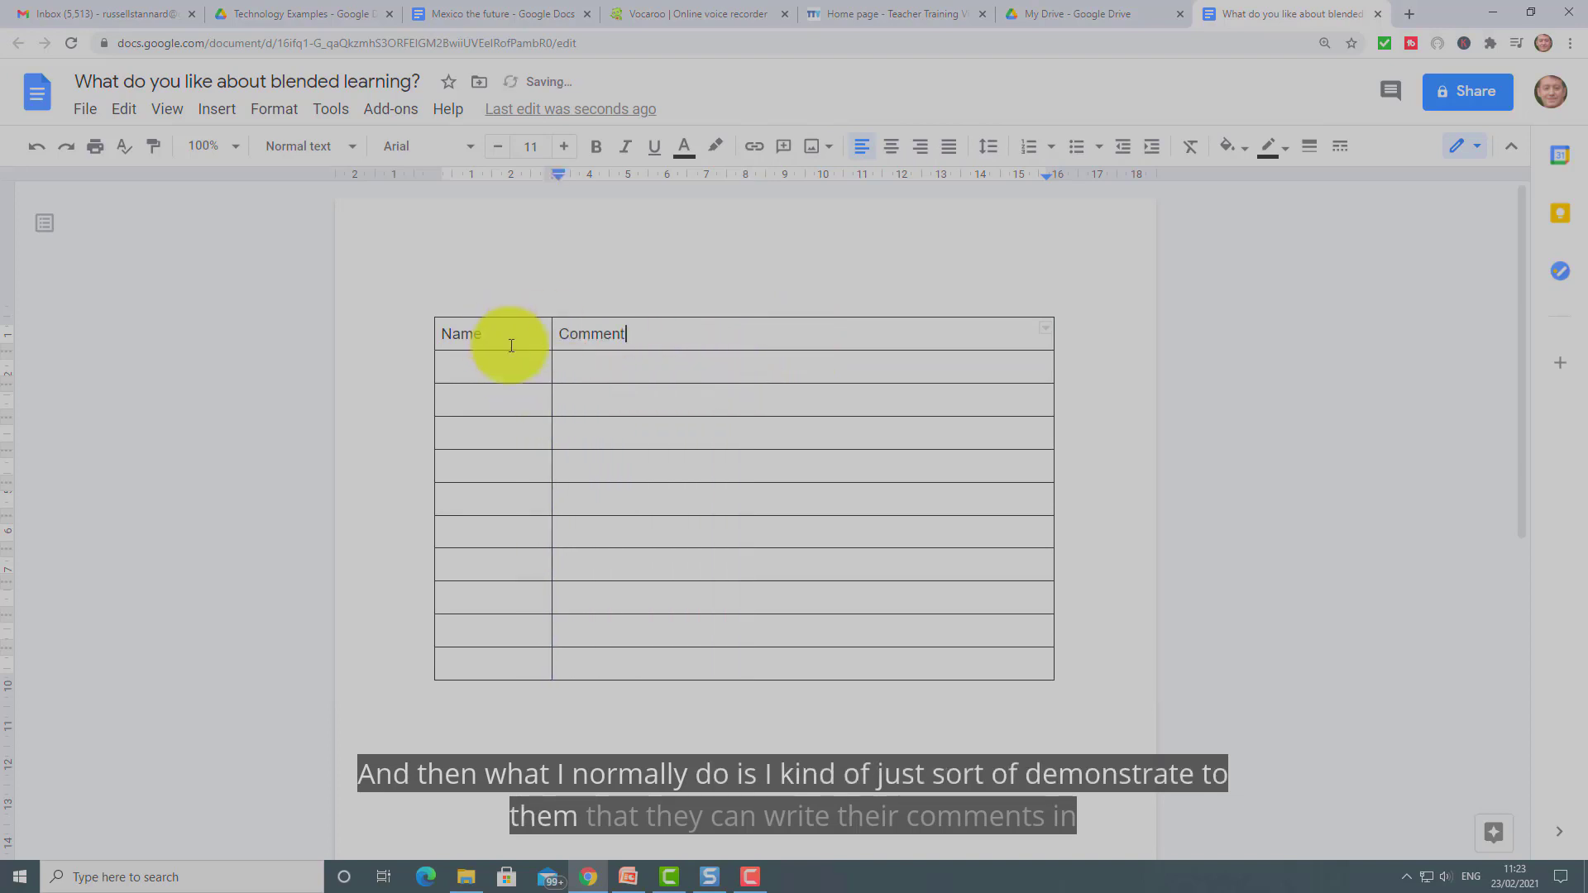
# Add blank lines to the first three rows' Comment cells to make them taller.
pyautogui.click(599, 370)
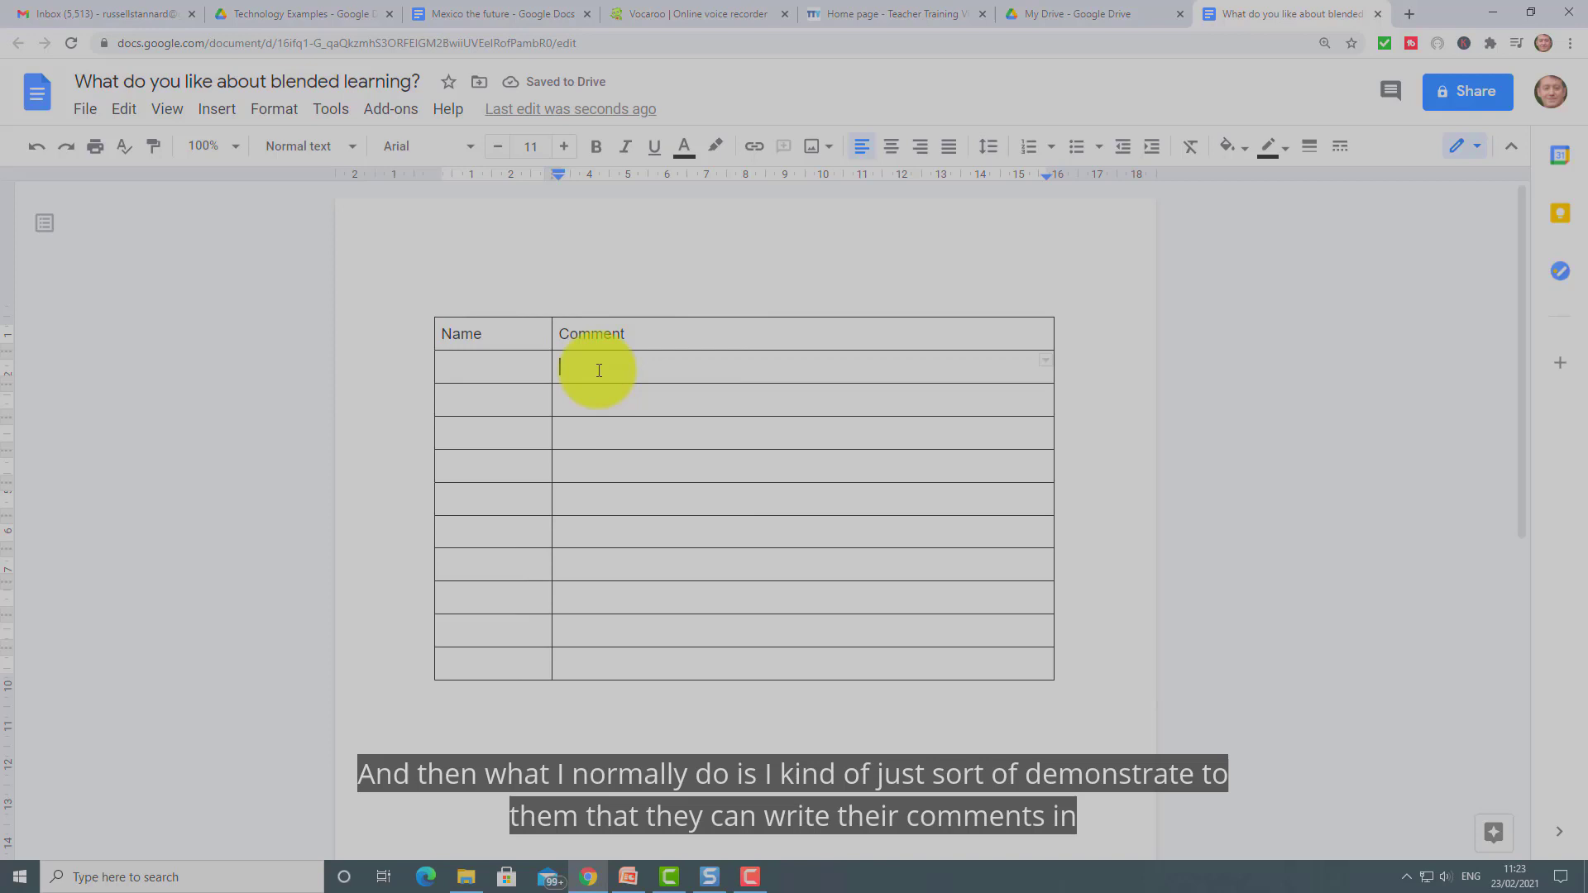
pyautogui.press('Return')
pyautogui.press('Return')
pyautogui.press('Return')
pyautogui.press('Return')
pyautogui.press('Return')
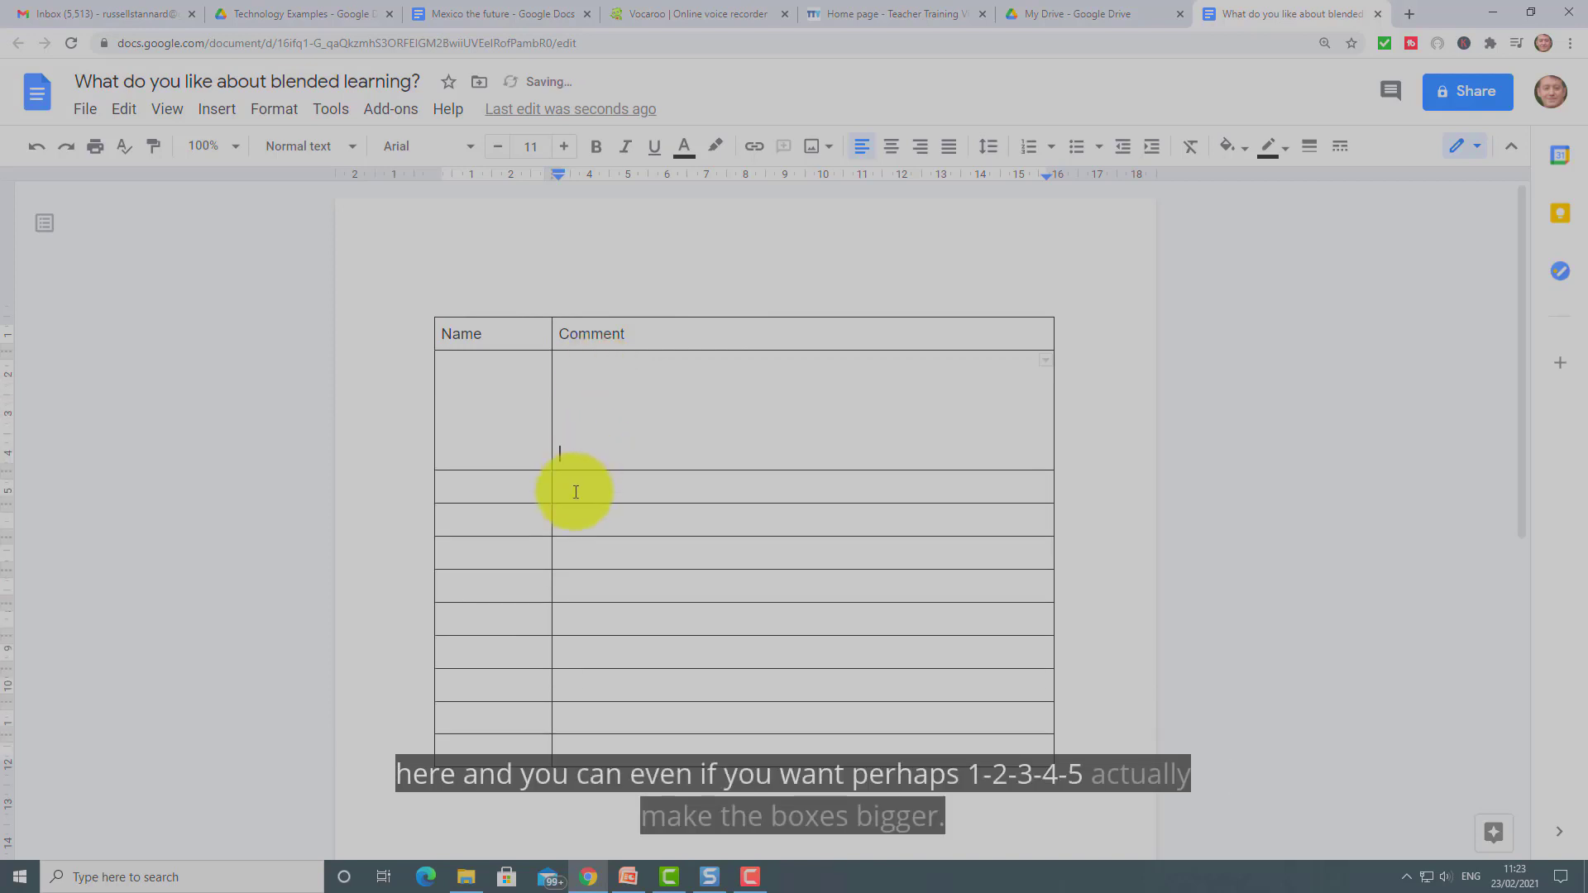
pyautogui.click(603, 503)
pyautogui.press('Return')
pyautogui.press('Return')
pyautogui.press('Return')
pyautogui.press('Return')
pyautogui.press('Return')
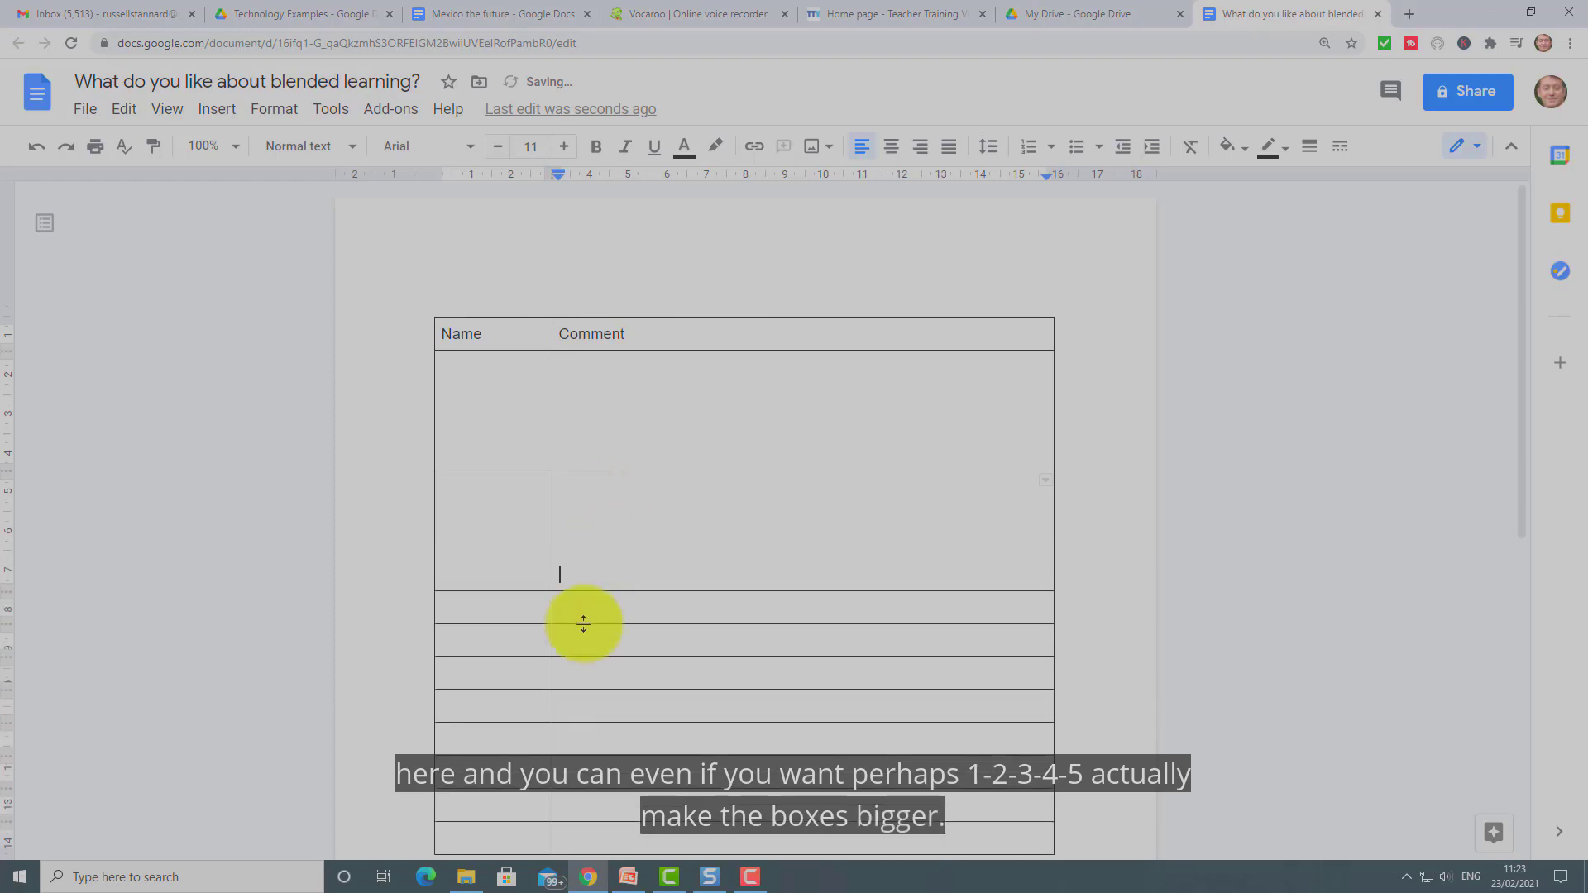
pyautogui.click(604, 612)
pyautogui.press('Return')
pyautogui.press('Return')
pyautogui.press('Return')
pyautogui.press('Return')
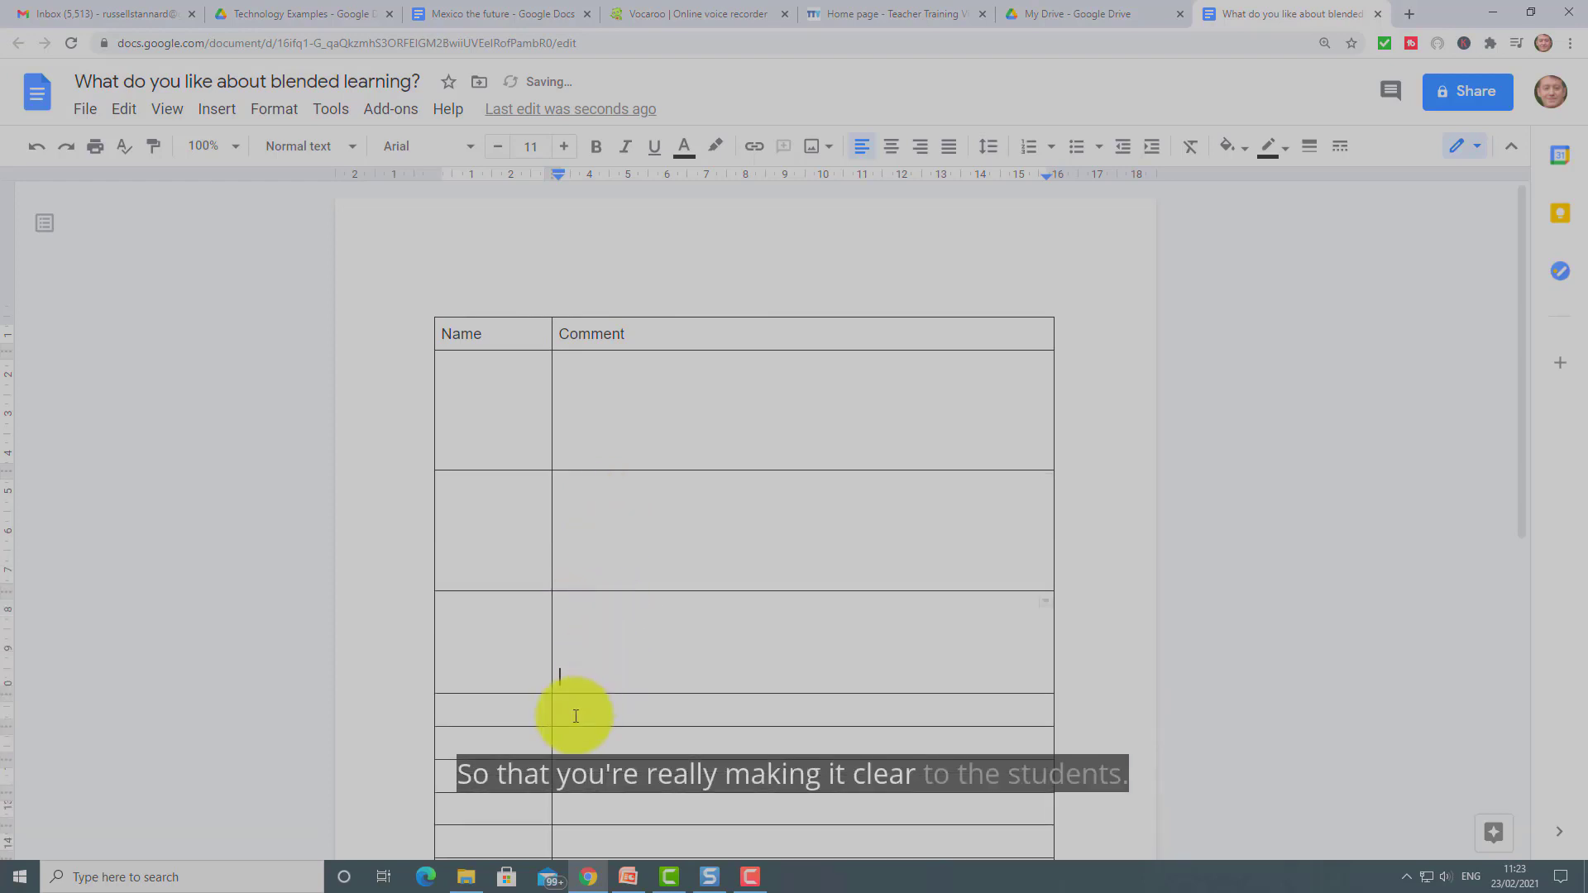
pyautogui.press('Return')
pyautogui.press('Return')
pyautogui.press('Return')
pyautogui.press('Return')
pyautogui.press('Return')
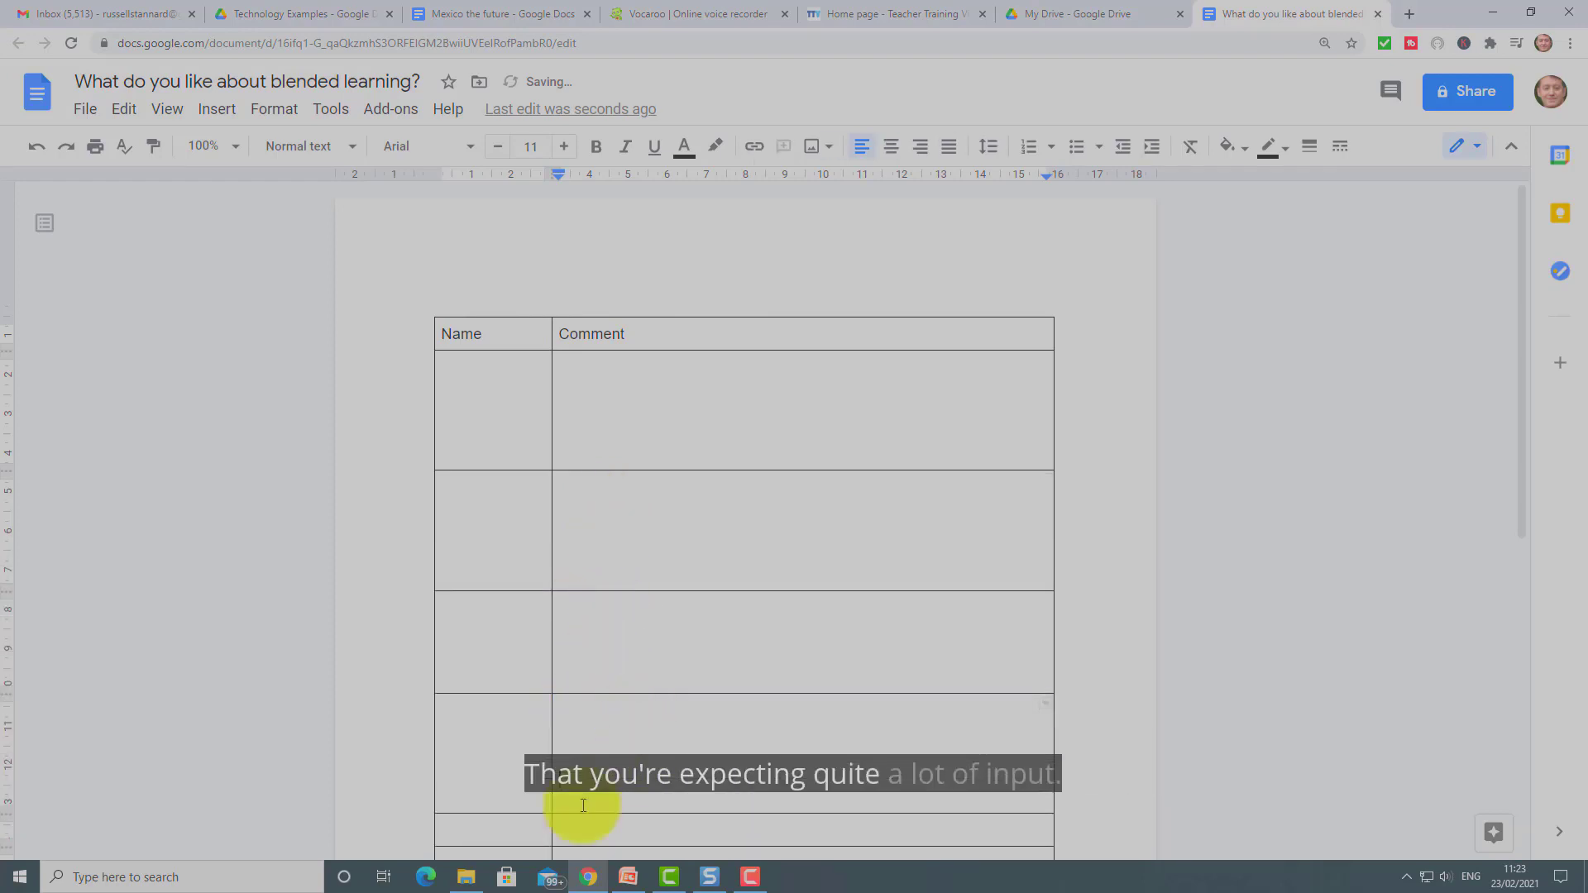
# Make the remaining empty rows down to the bottom of the table several lines taller.
pyautogui.scroll(-1, 1407, 621)
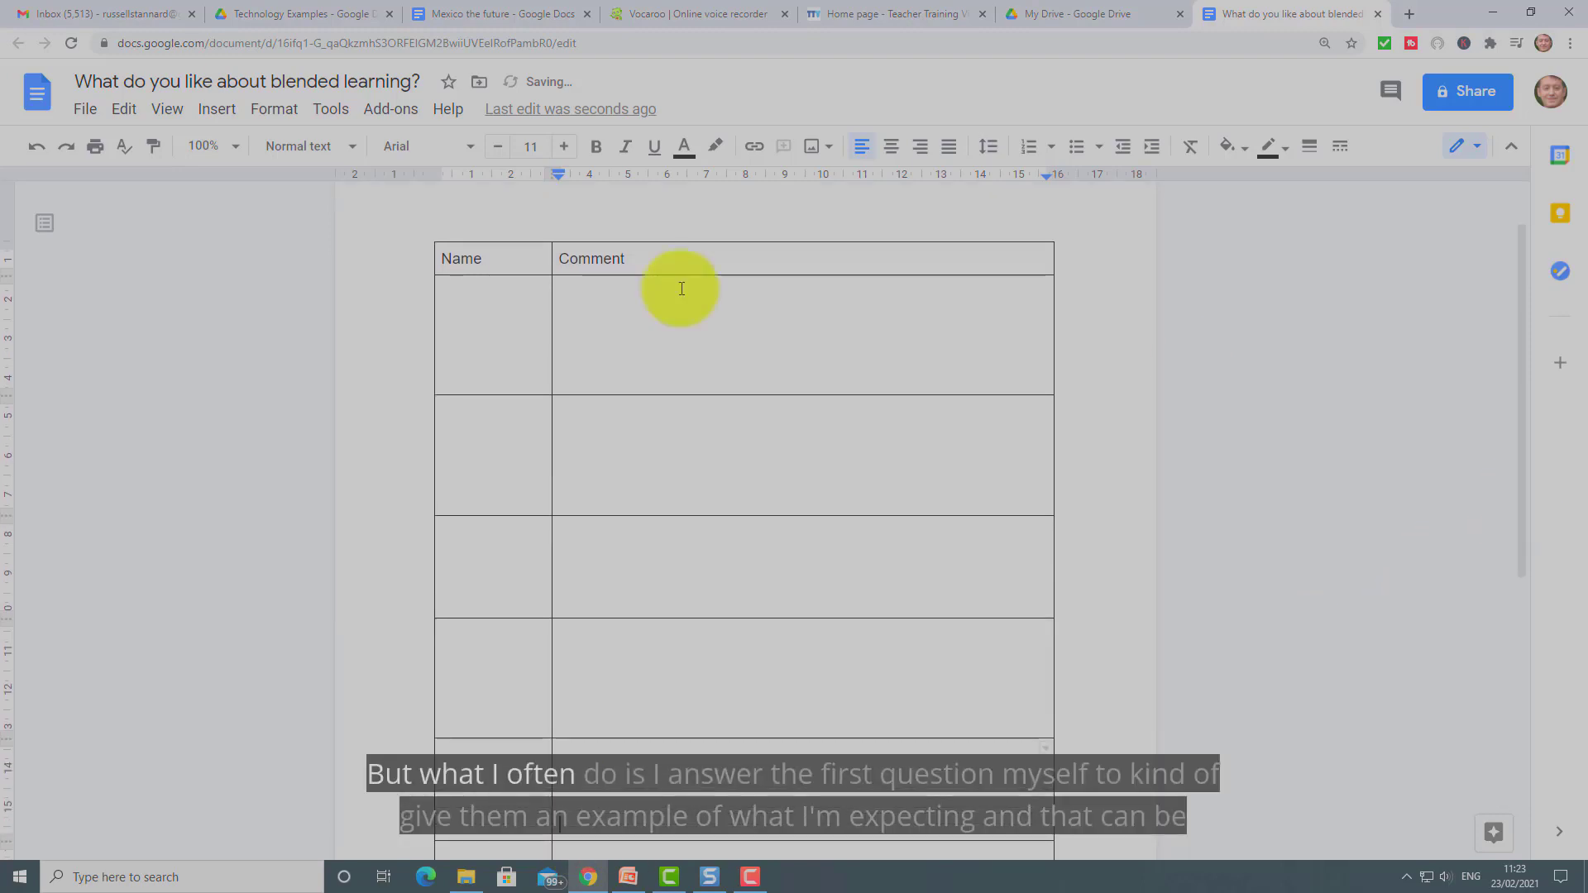
pyautogui.moveTo(1521, 374); pyautogui.dragTo(1480, 533)
pyautogui.click(583, 629)
pyautogui.press('Return')
pyautogui.press('Return')
pyautogui.press('Return')
pyautogui.press('Return')
pyautogui.press('Return')
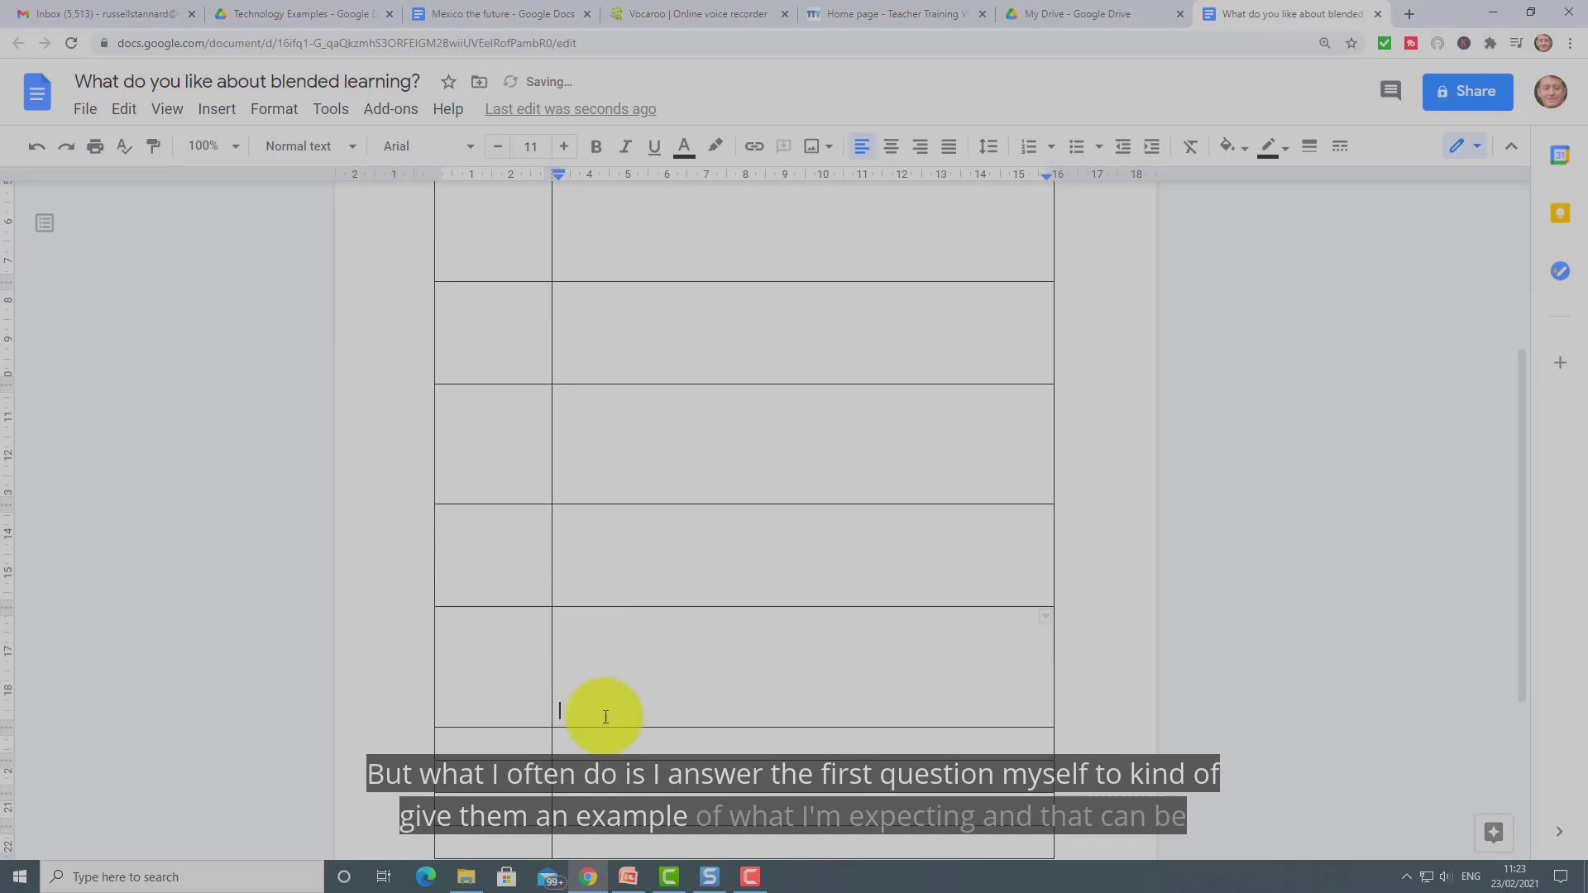
pyautogui.click(590, 745)
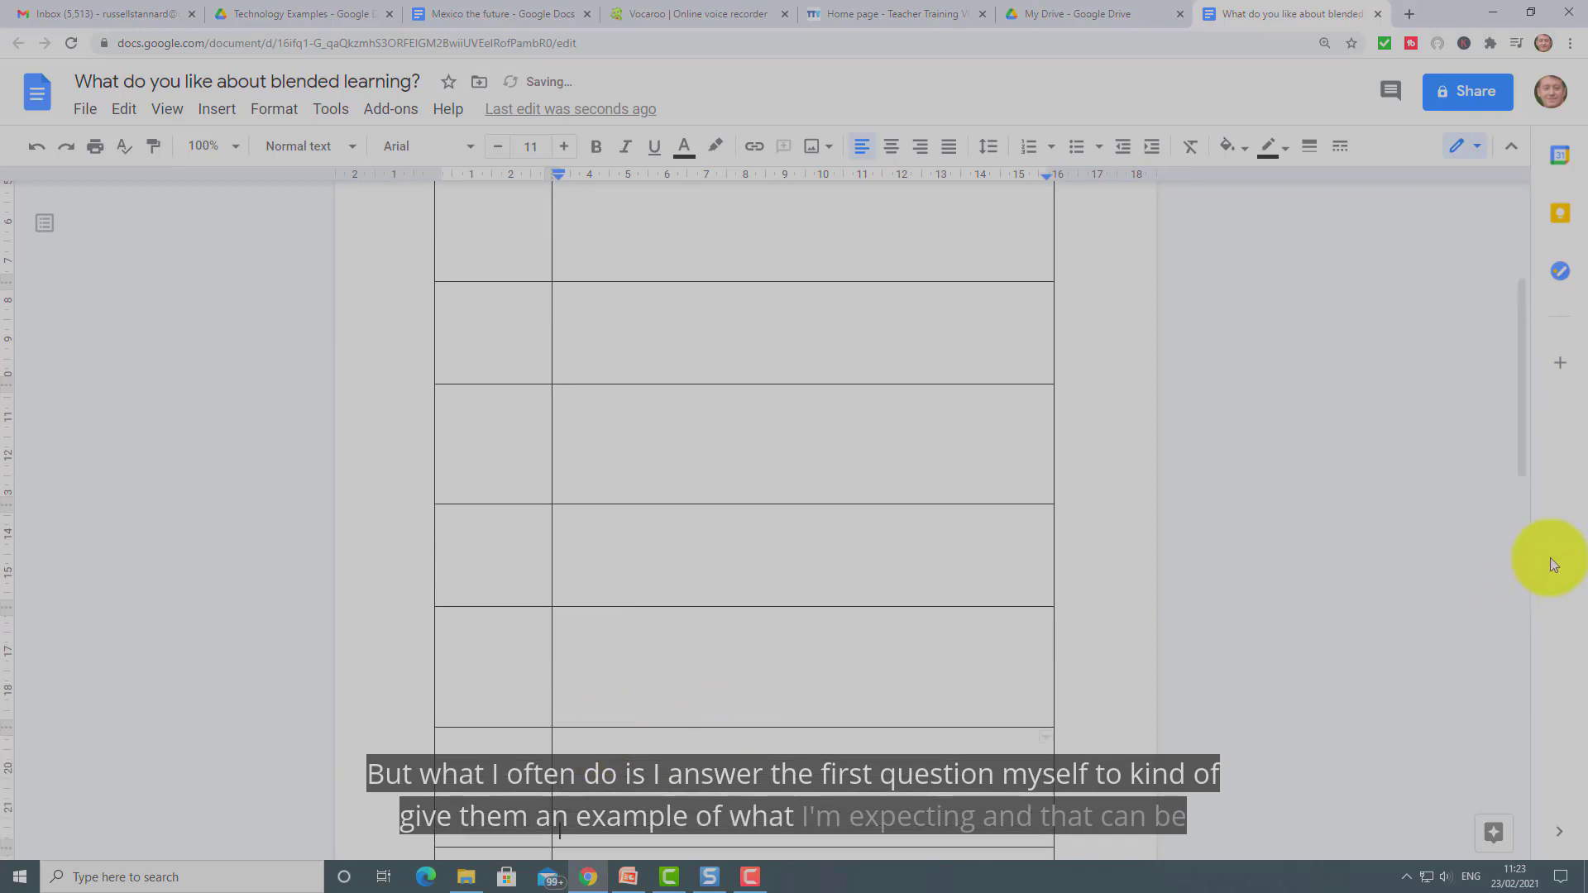
pyautogui.scroll(-4, 1527, 423)
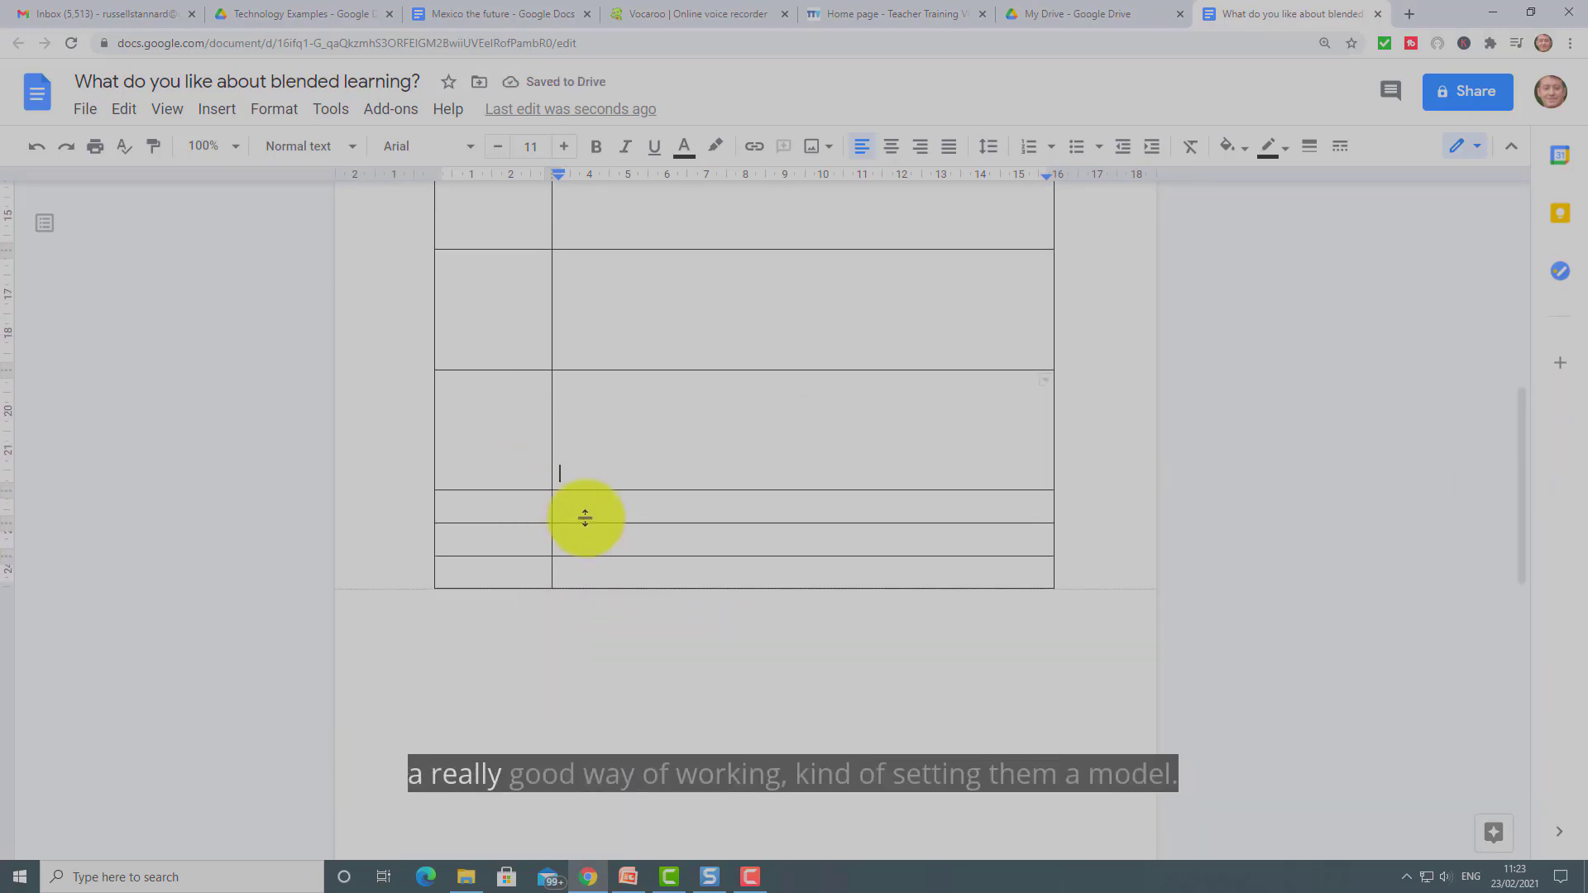
pyautogui.click(611, 521)
pyautogui.click(611, 512)
pyautogui.press('Return')
pyautogui.press('Return')
pyautogui.press('Return')
pyautogui.press('Return')
pyautogui.press('Return')
pyautogui.press('Return')
pyautogui.press('Return')
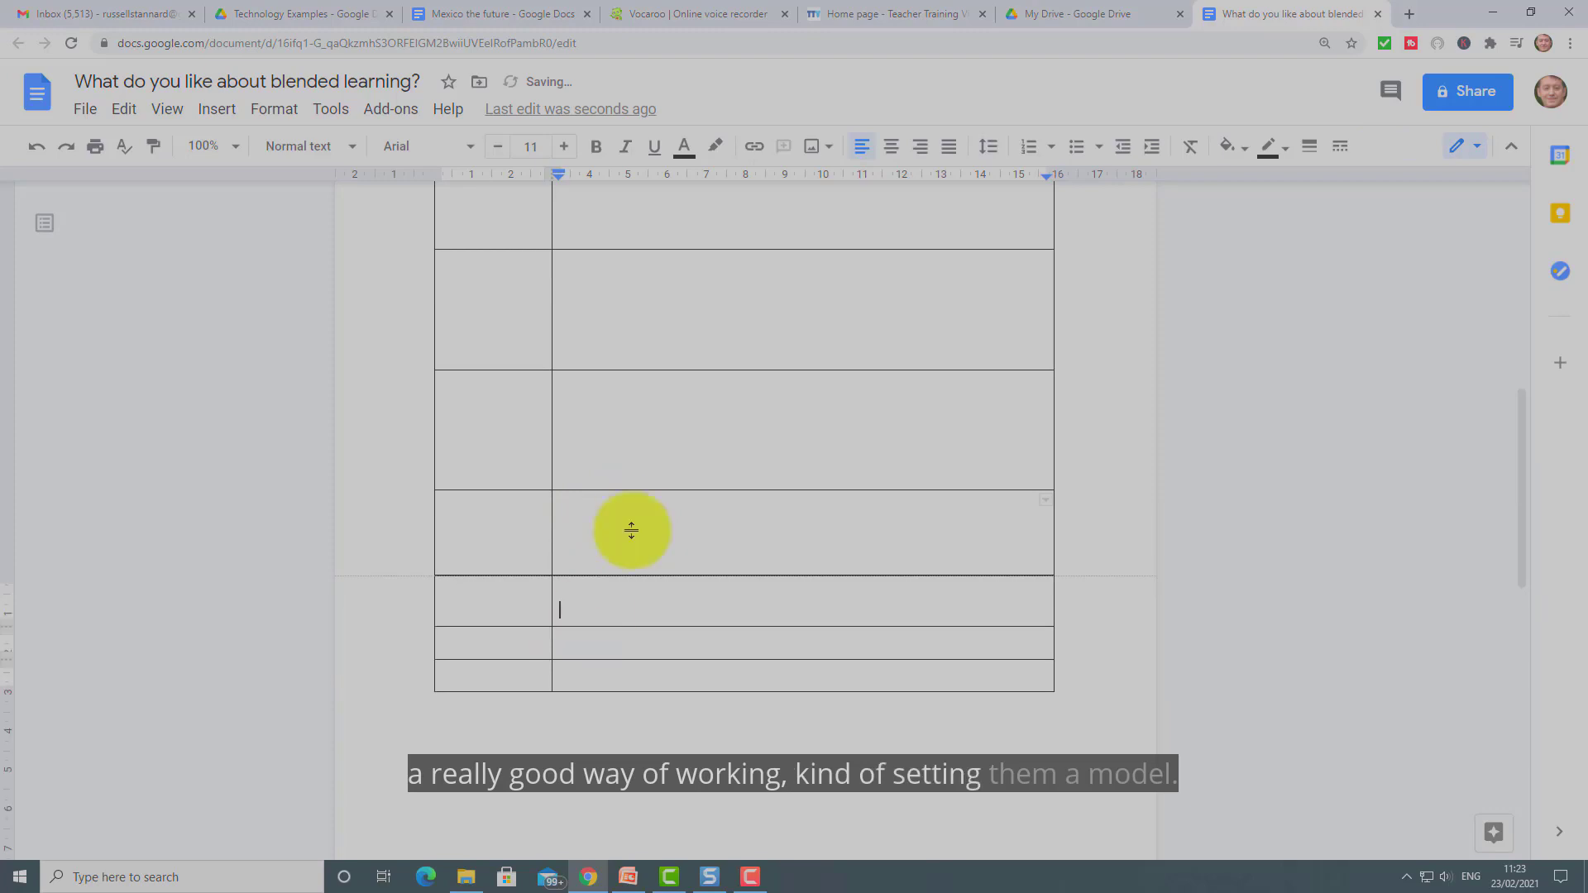
pyautogui.click(581, 664)
pyautogui.press('Return')
pyautogui.press('Return')
pyautogui.press('Return')
pyautogui.press('Return')
pyautogui.press('Return')
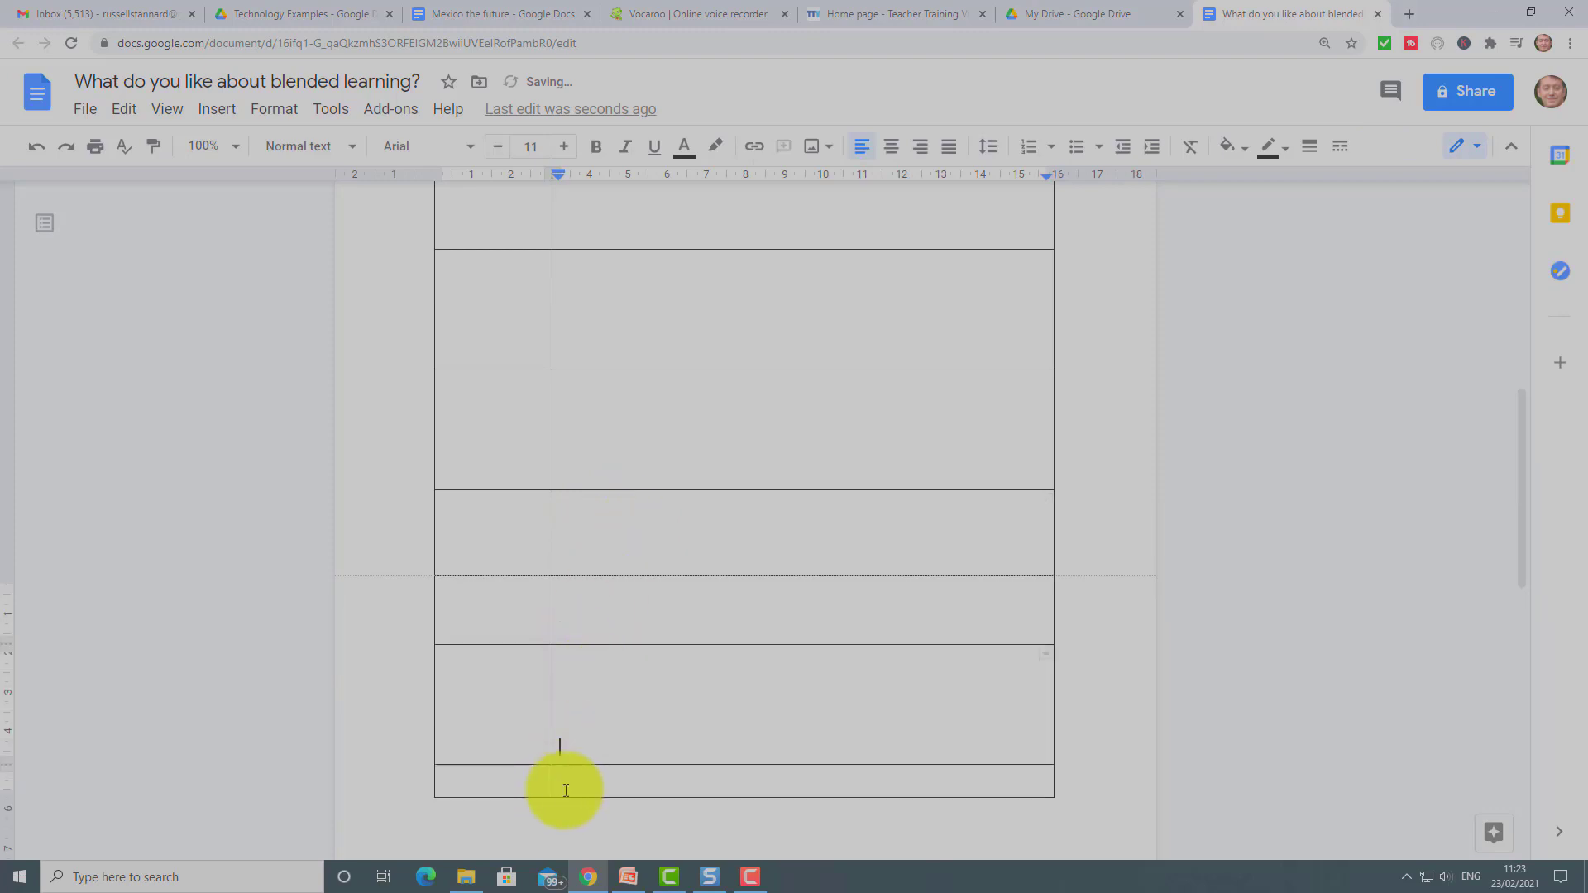
pyautogui.click(574, 782)
pyautogui.press('Return')
pyautogui.press('Return')
pyautogui.press('Return')
pyautogui.press('Return')
pyautogui.press('Return')
pyautogui.press('Return')
pyautogui.scroll(-1, 911, 518)
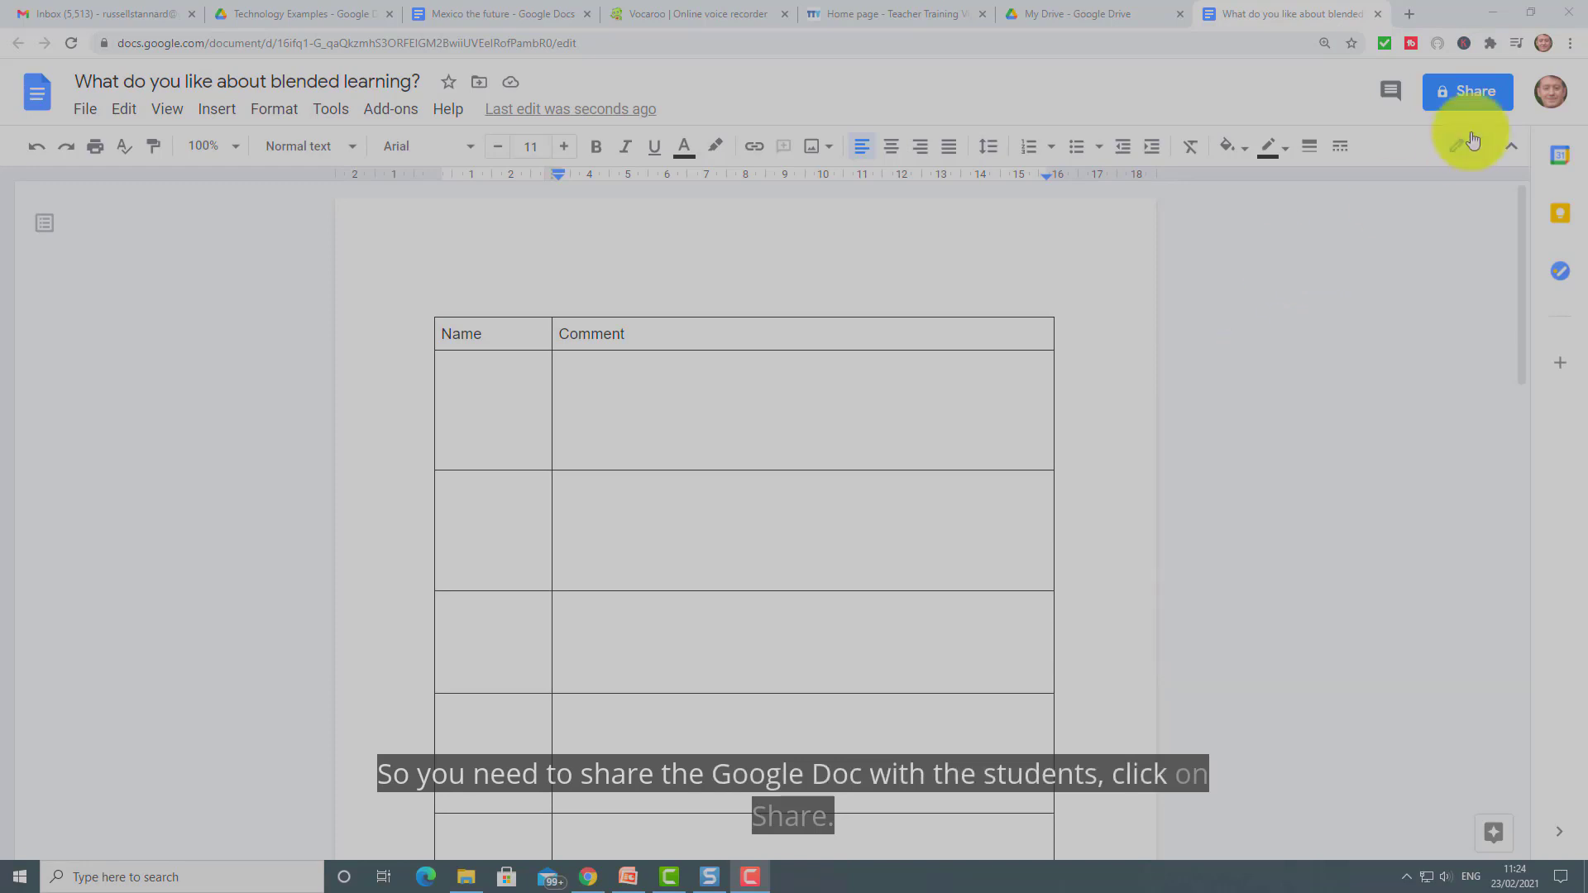
# Share with anyone holding the link as Commenter, copy the link, then switch access back to Viewer.
pyautogui.click(1493, 87)
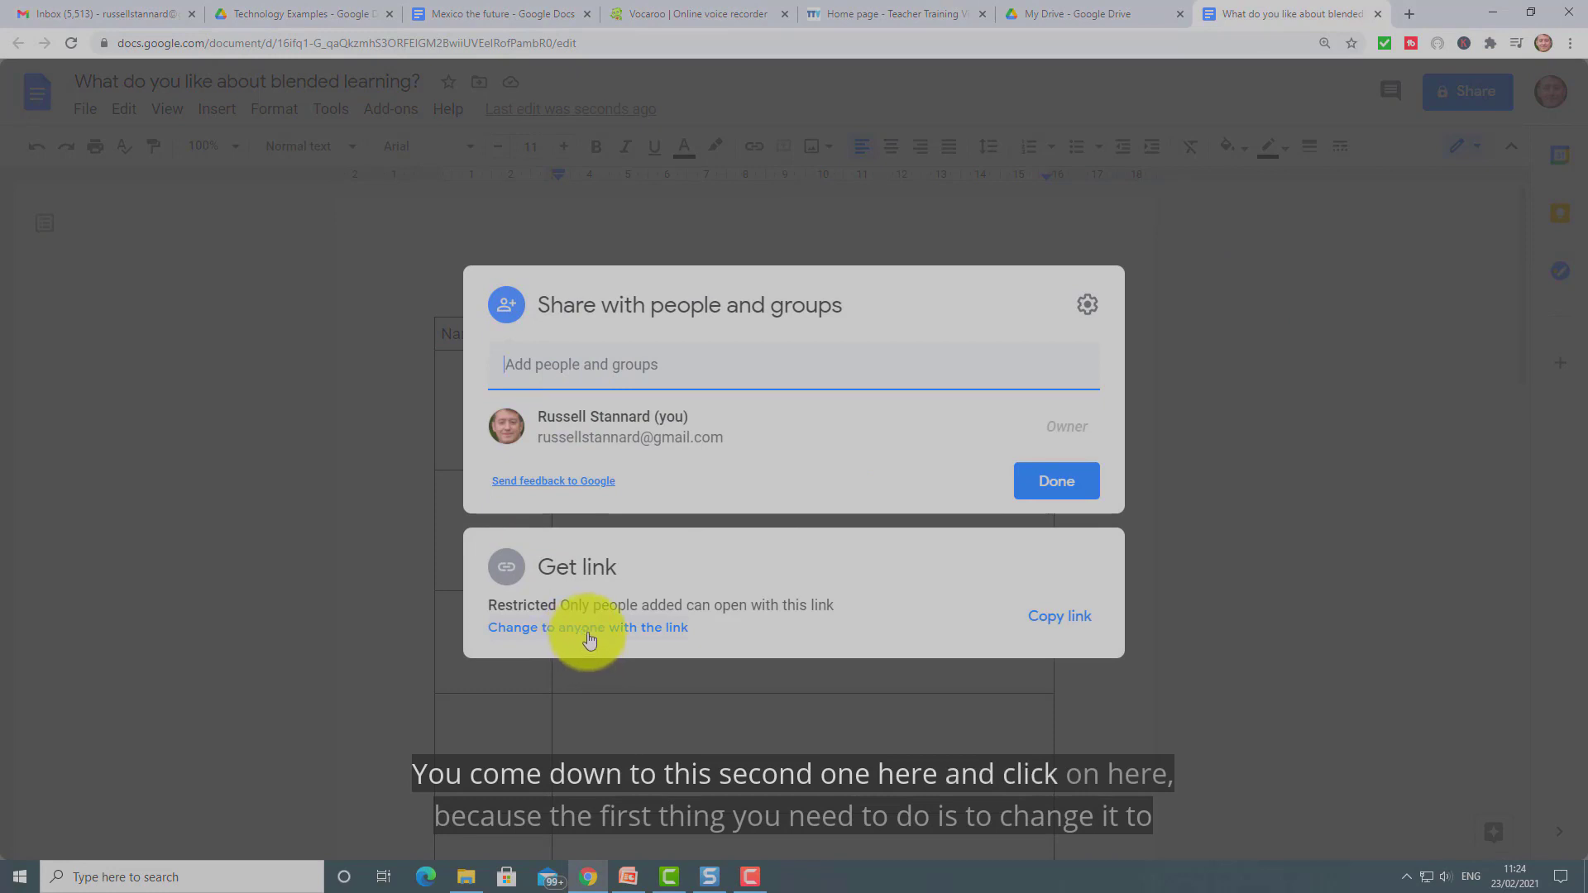
pyautogui.click(536, 636)
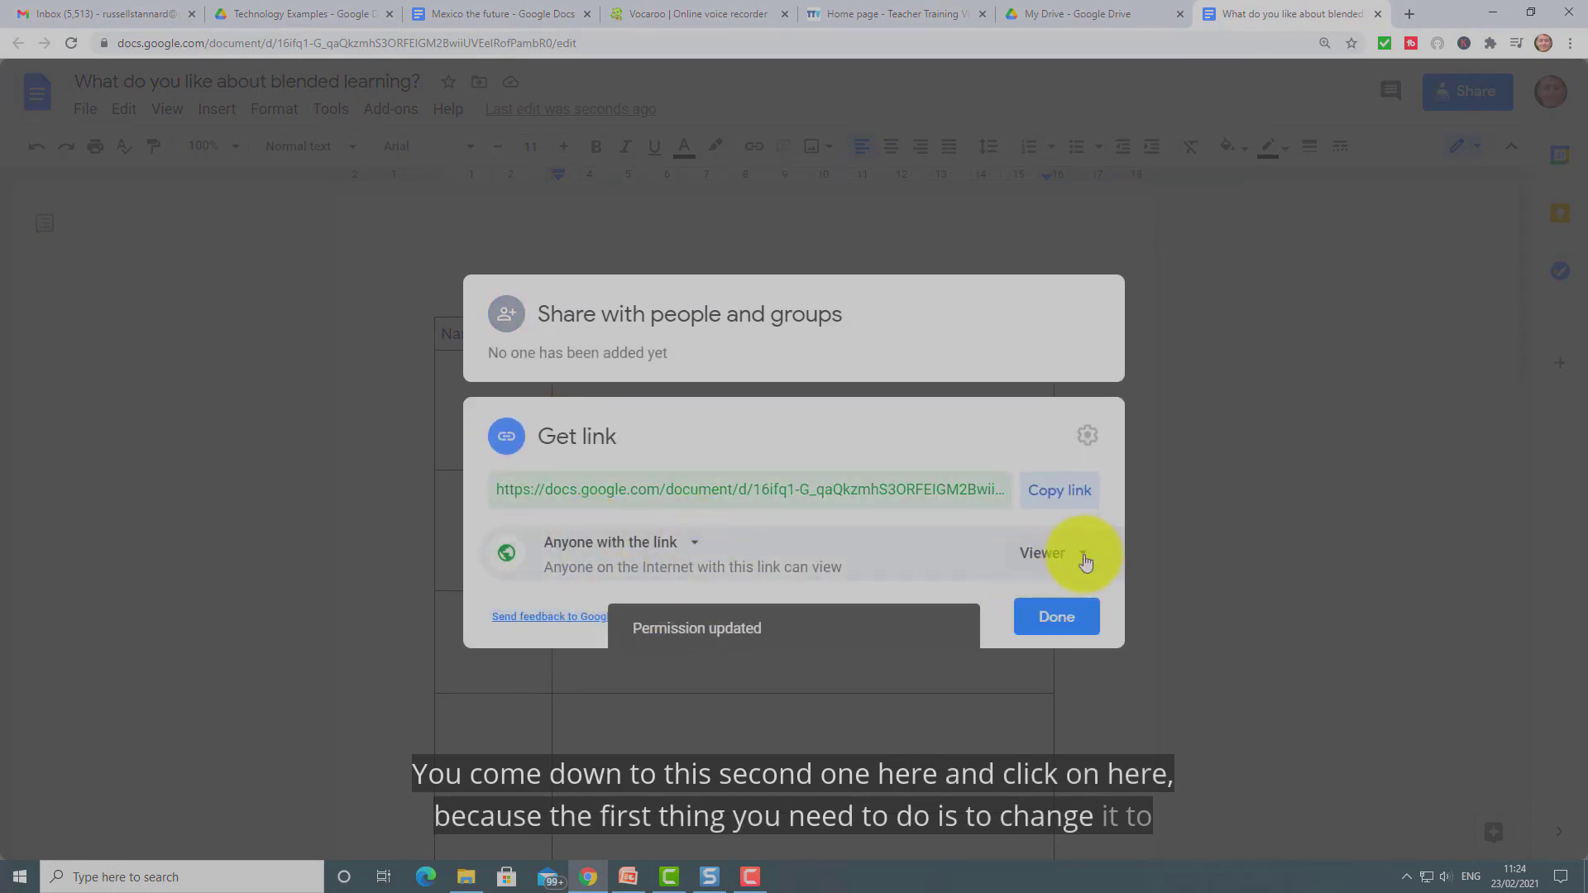
pyautogui.click(1084, 558)
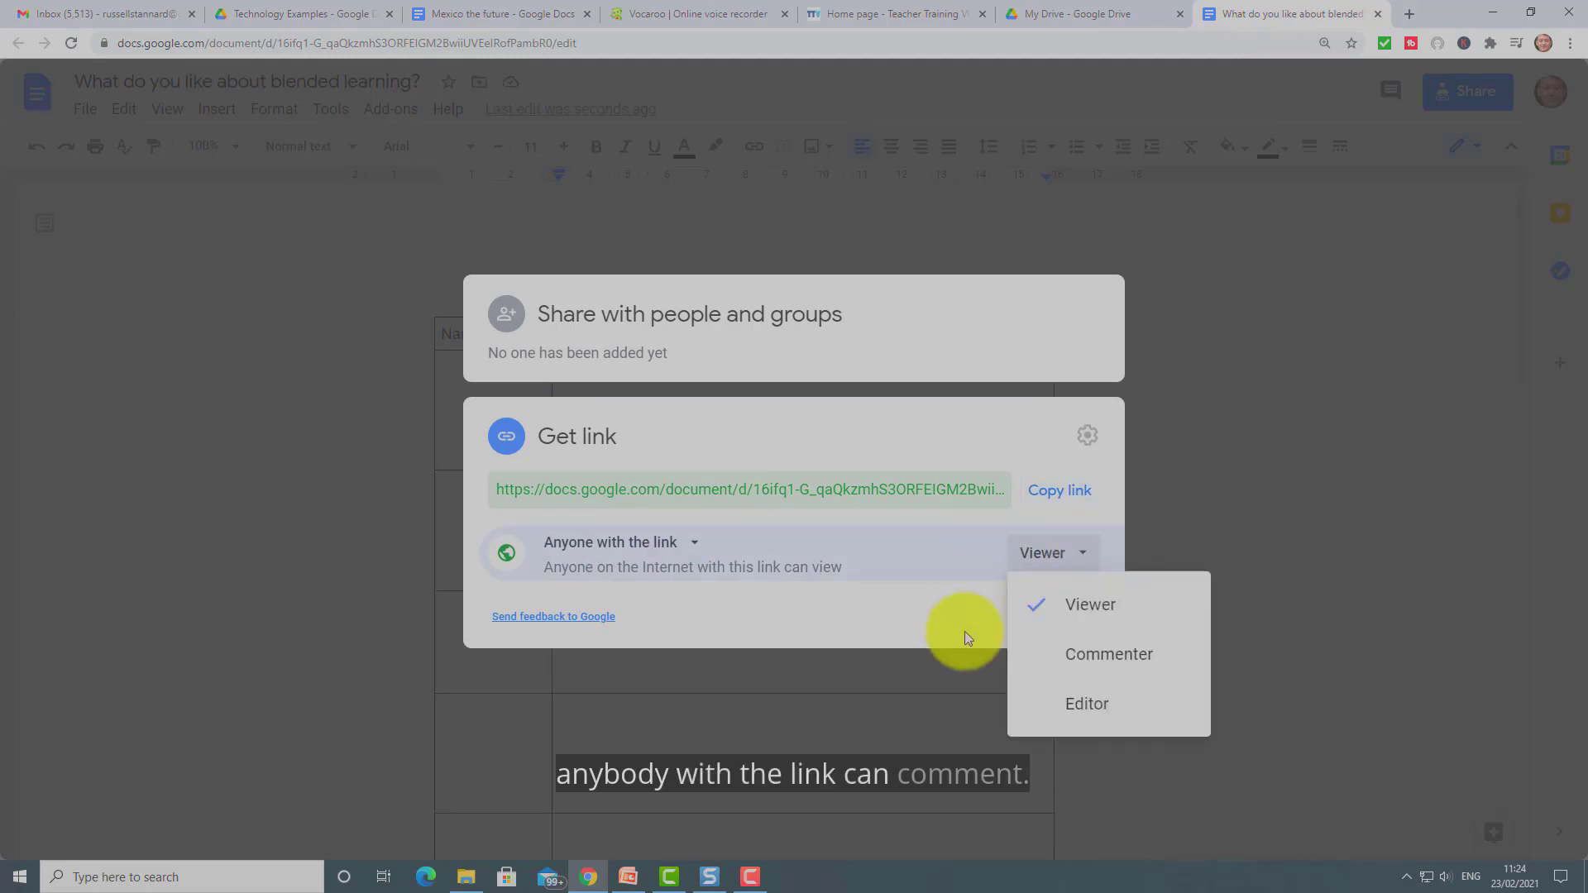
pyautogui.click(1104, 654)
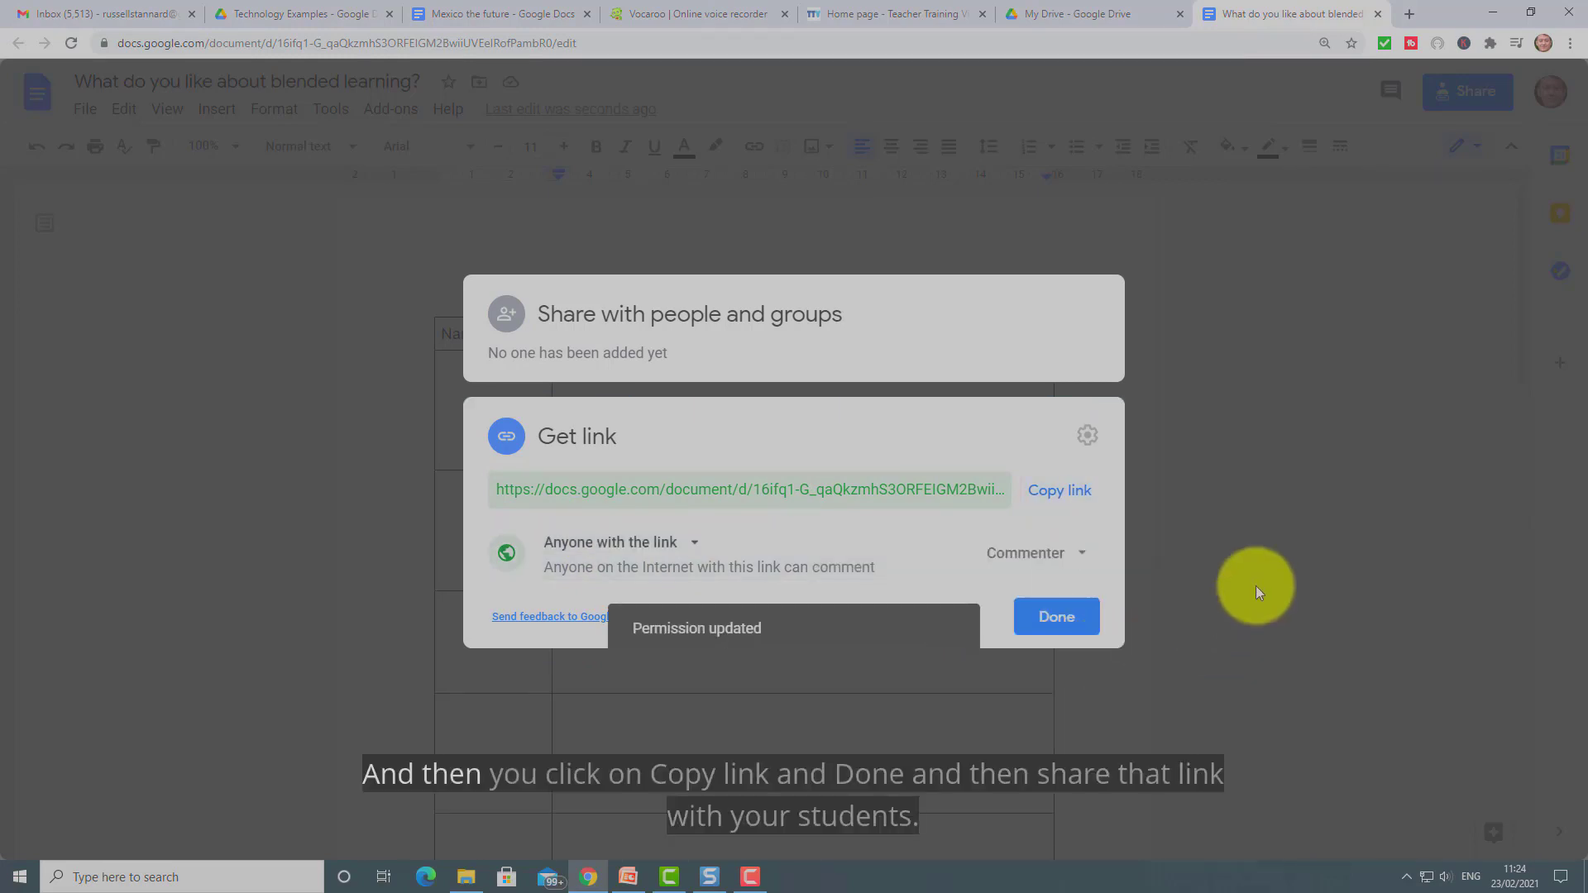
pyautogui.click(1075, 492)
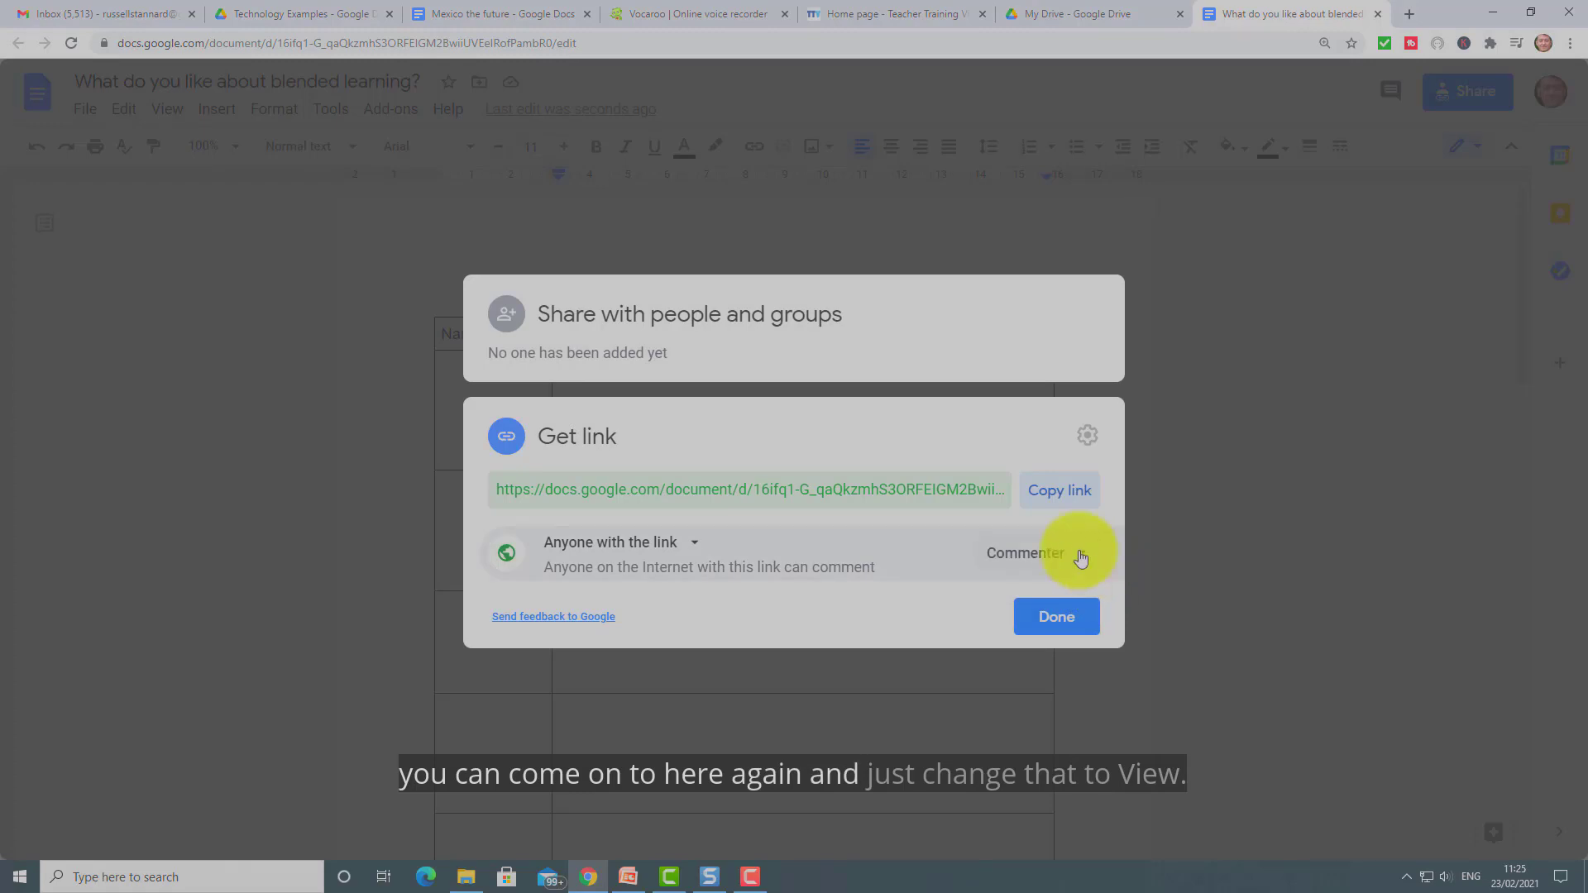
pyautogui.click(1080, 559)
pyautogui.click(1061, 608)
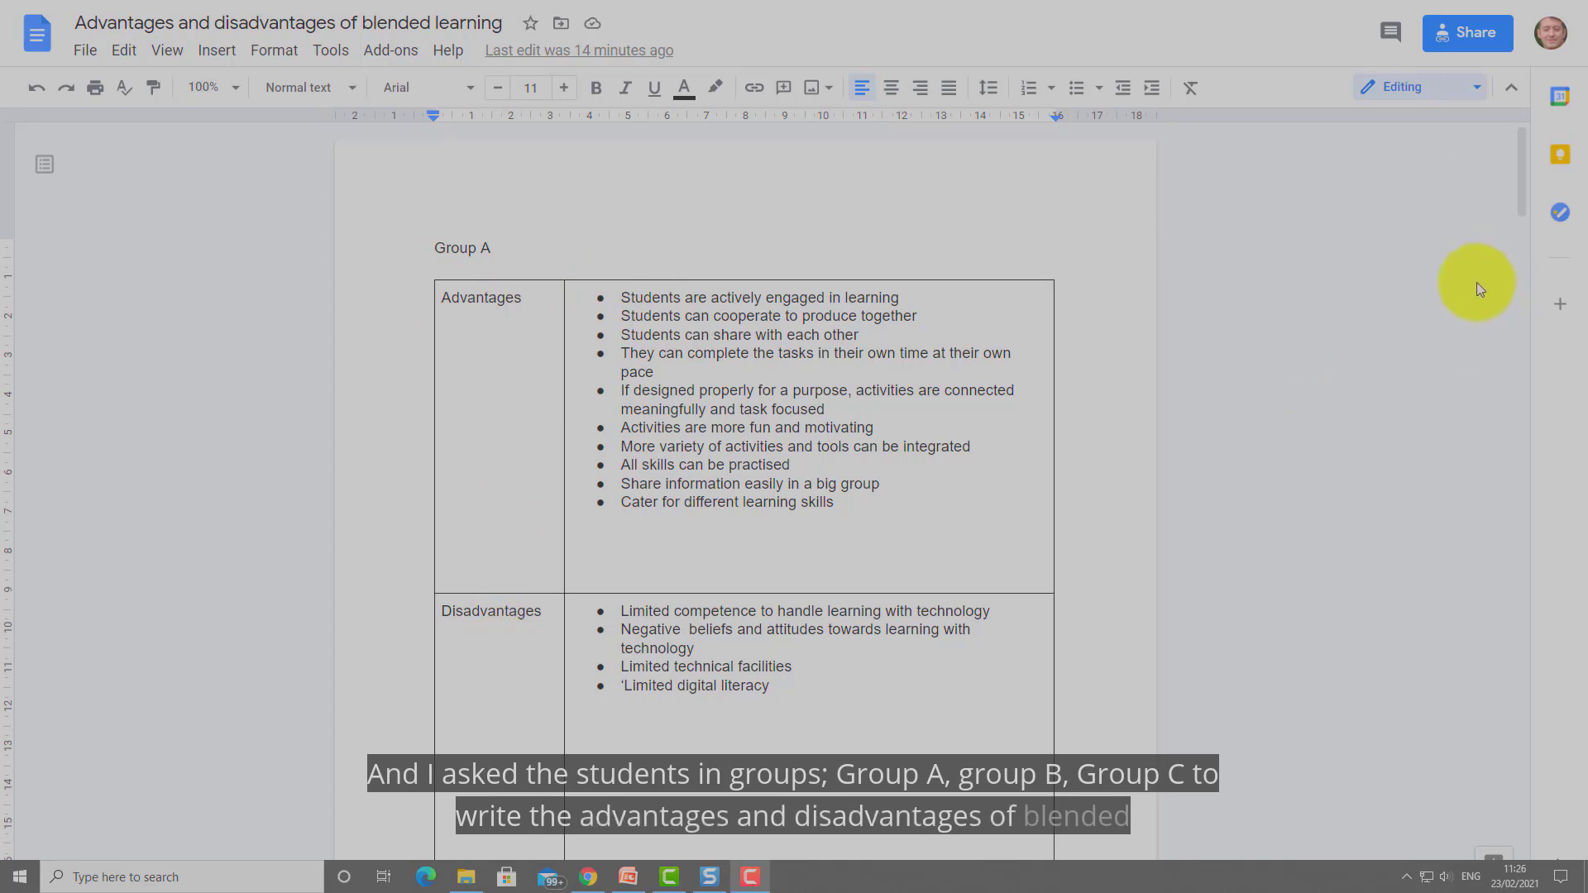
# Scroll down to the summary row and show the existing voca.ro link's preview.
pyautogui.moveTo(1524, 179); pyautogui.dragTo(1497, 748)
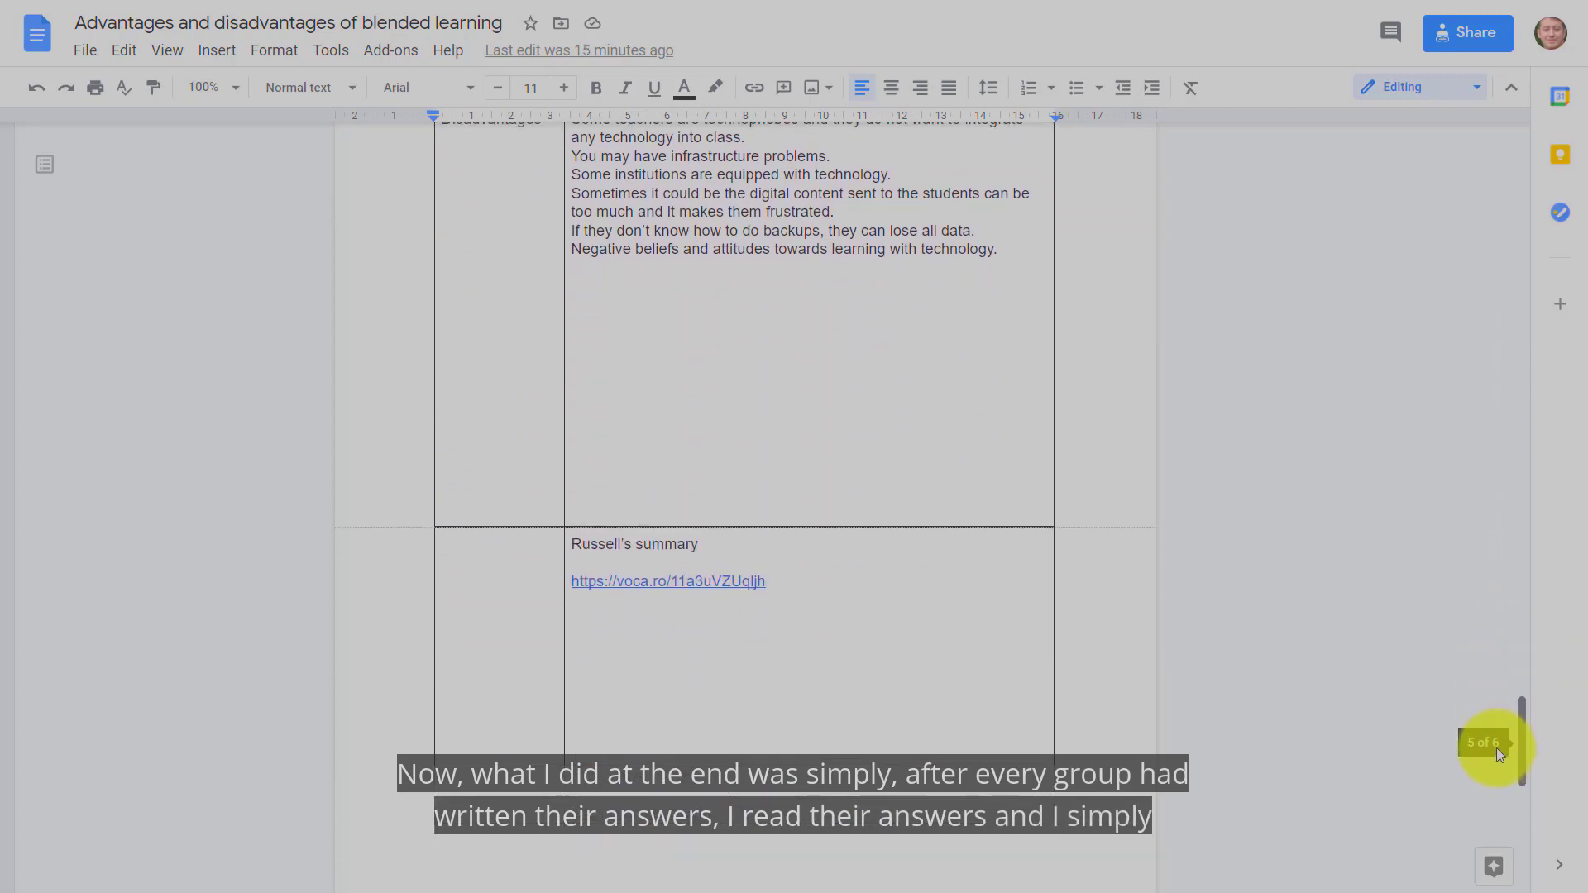
pyautogui.click(680, 583)
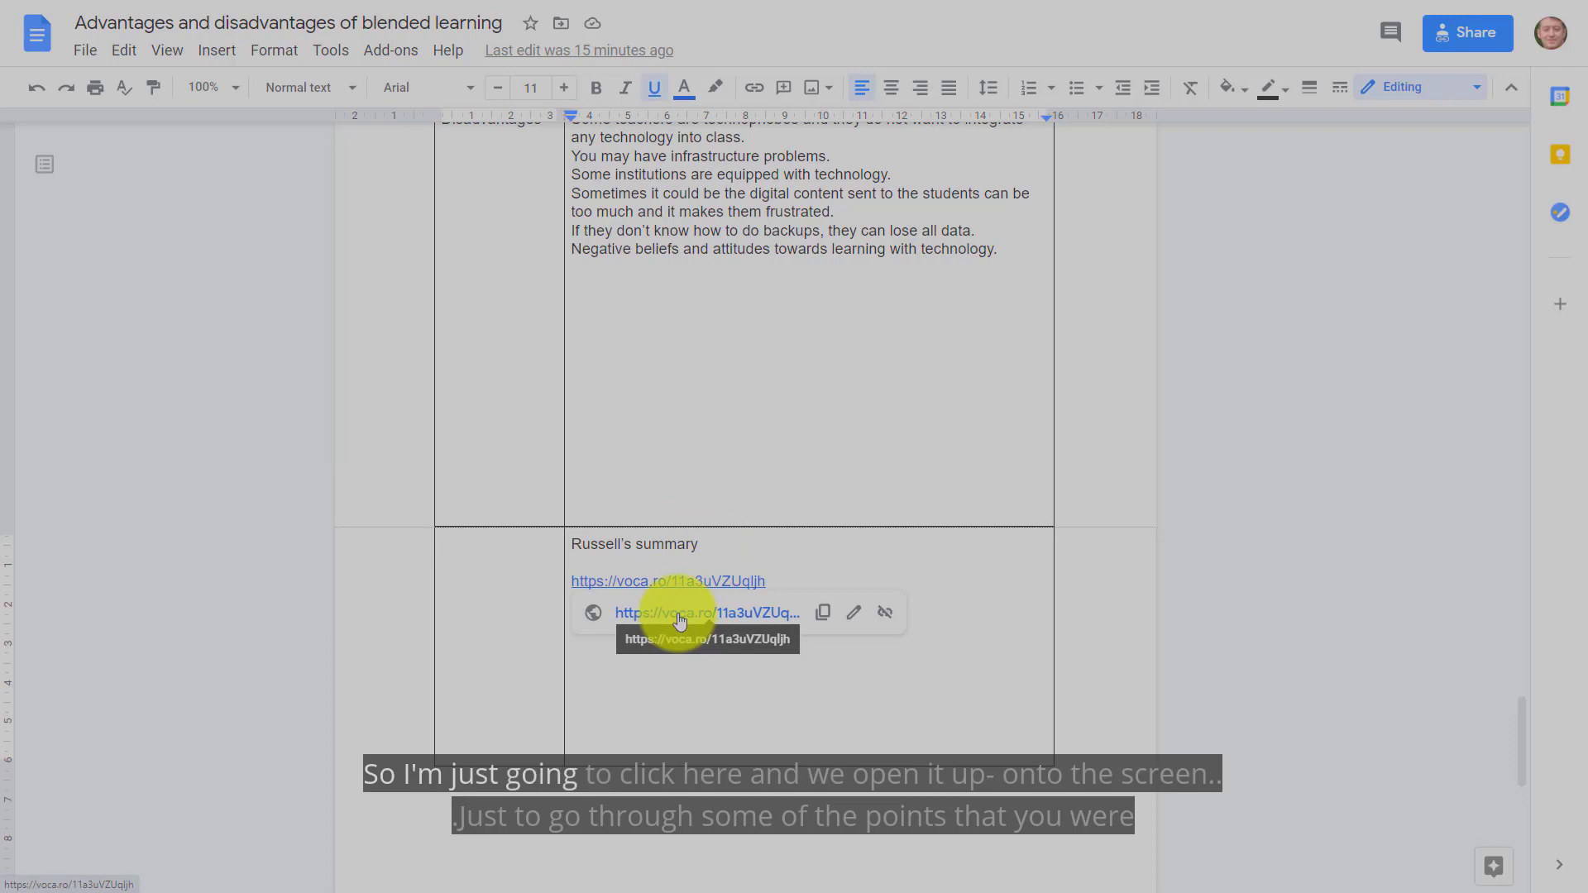
# Open the existing Vocaroo summary recording from the link preview.
pyautogui.click(680, 621)
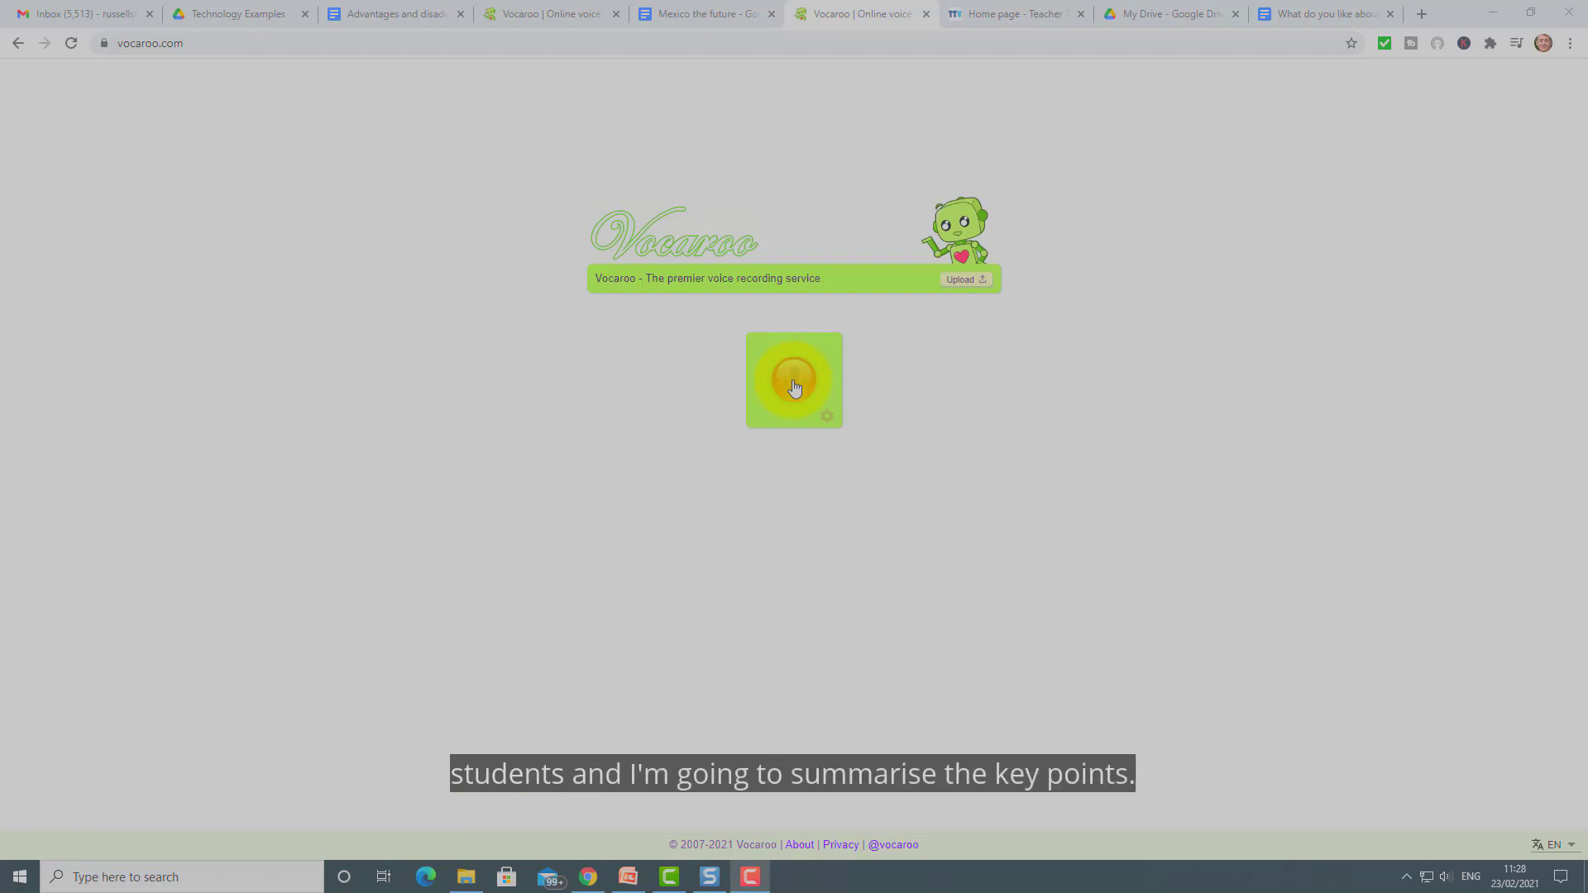
# Record a 28-second spoken summary, save it, and copy its voca.ro share link.
pyautogui.click(794, 380)
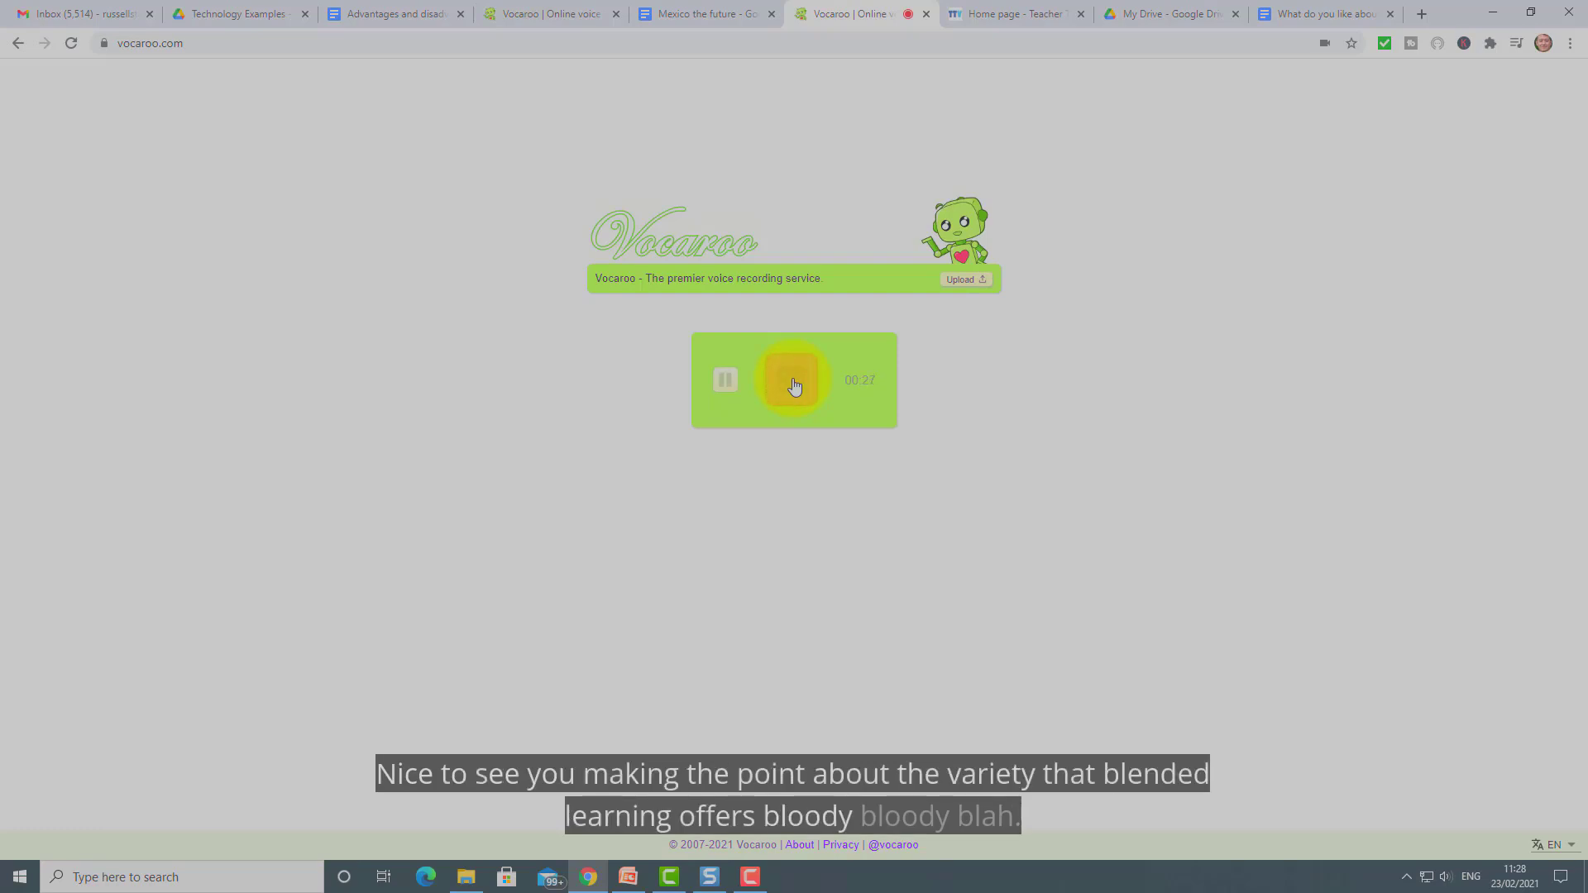
pyautogui.click(793, 383)
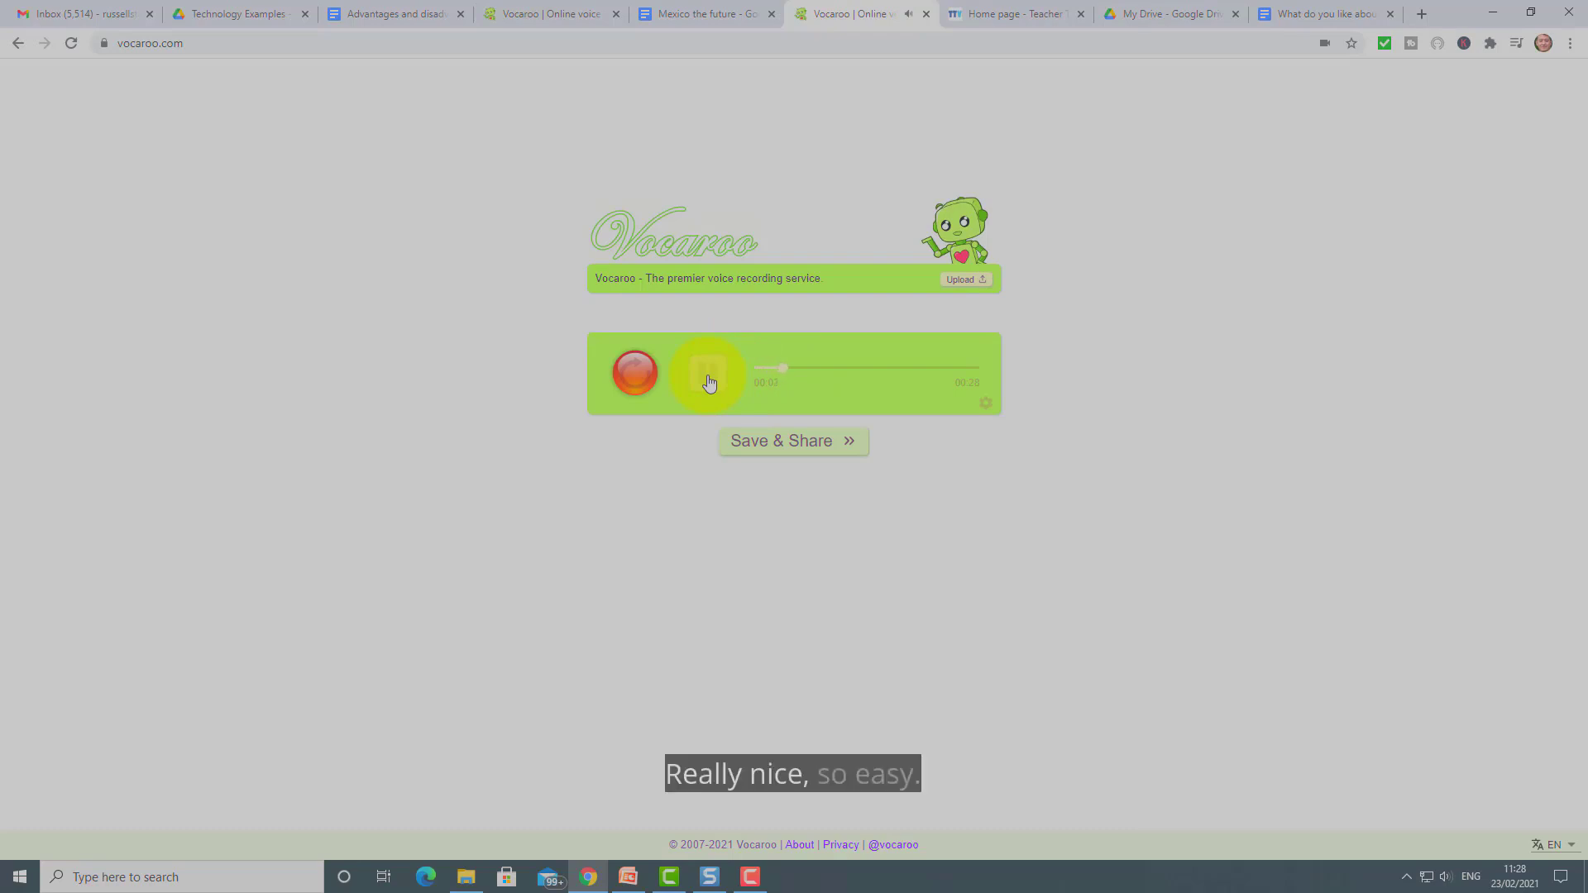
pyautogui.click(762, 447)
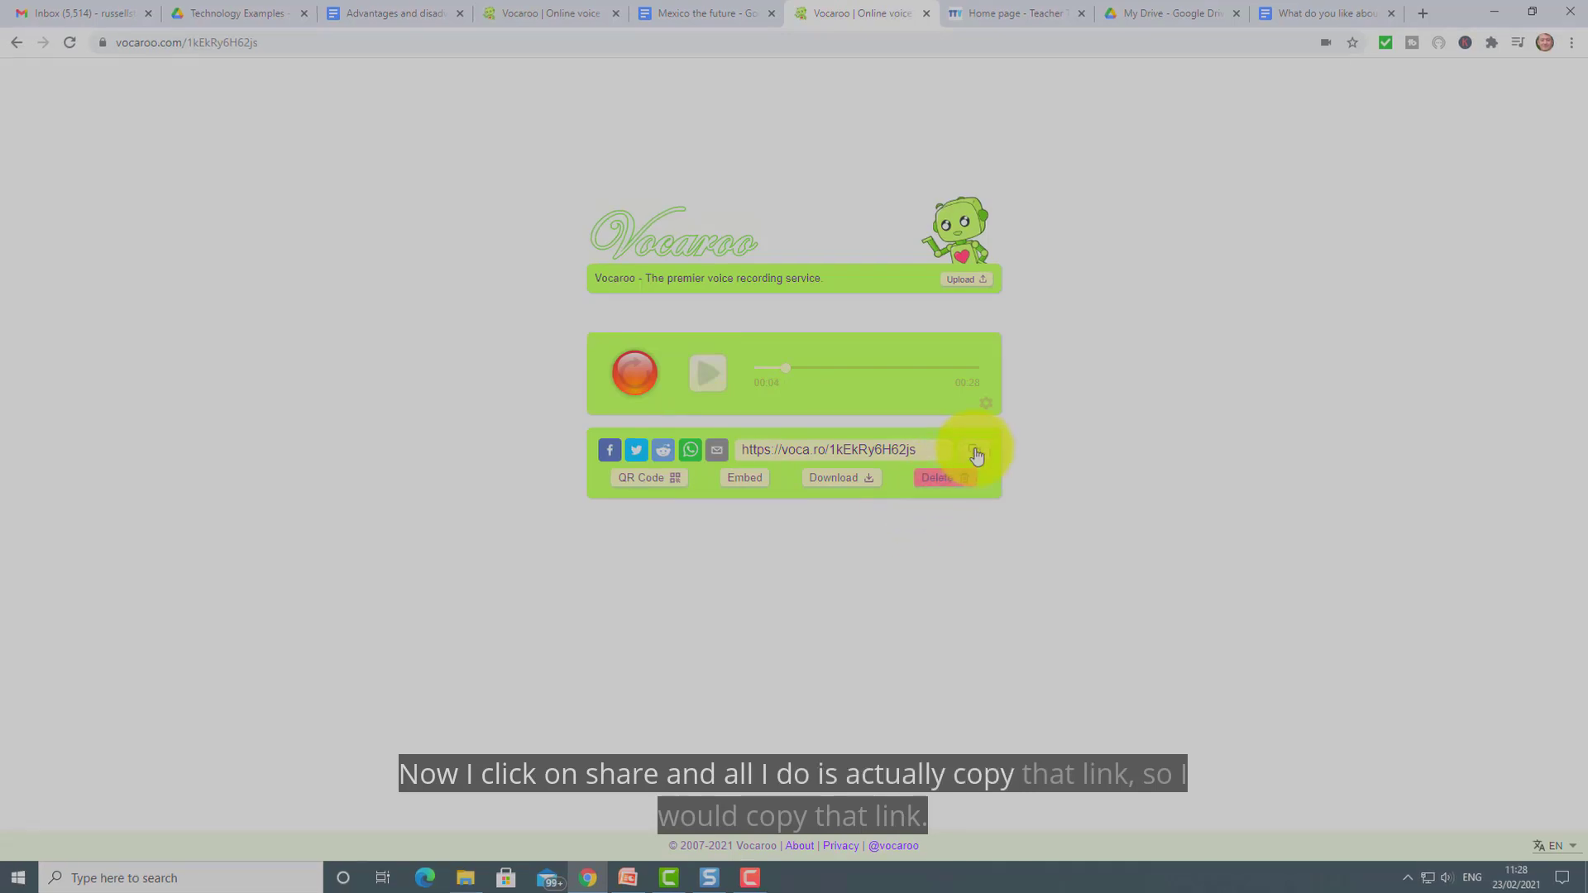
pyautogui.click(1056, 508)
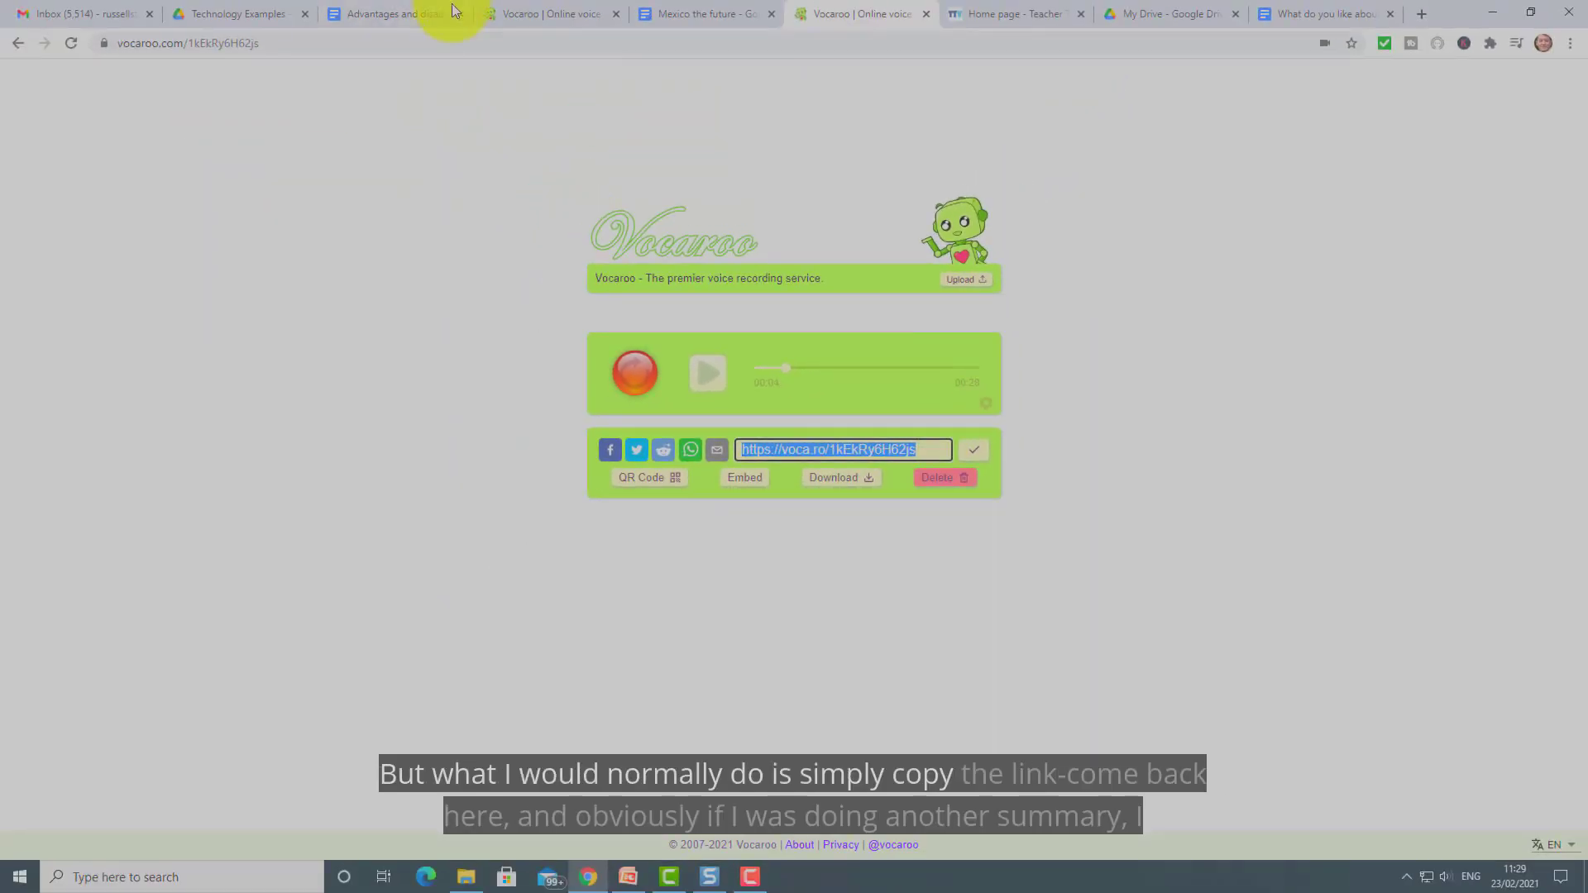
# Below the old link, add 'Russell summary' and the new voca.ro URL as a clickable link.
pyautogui.click(419, 13)
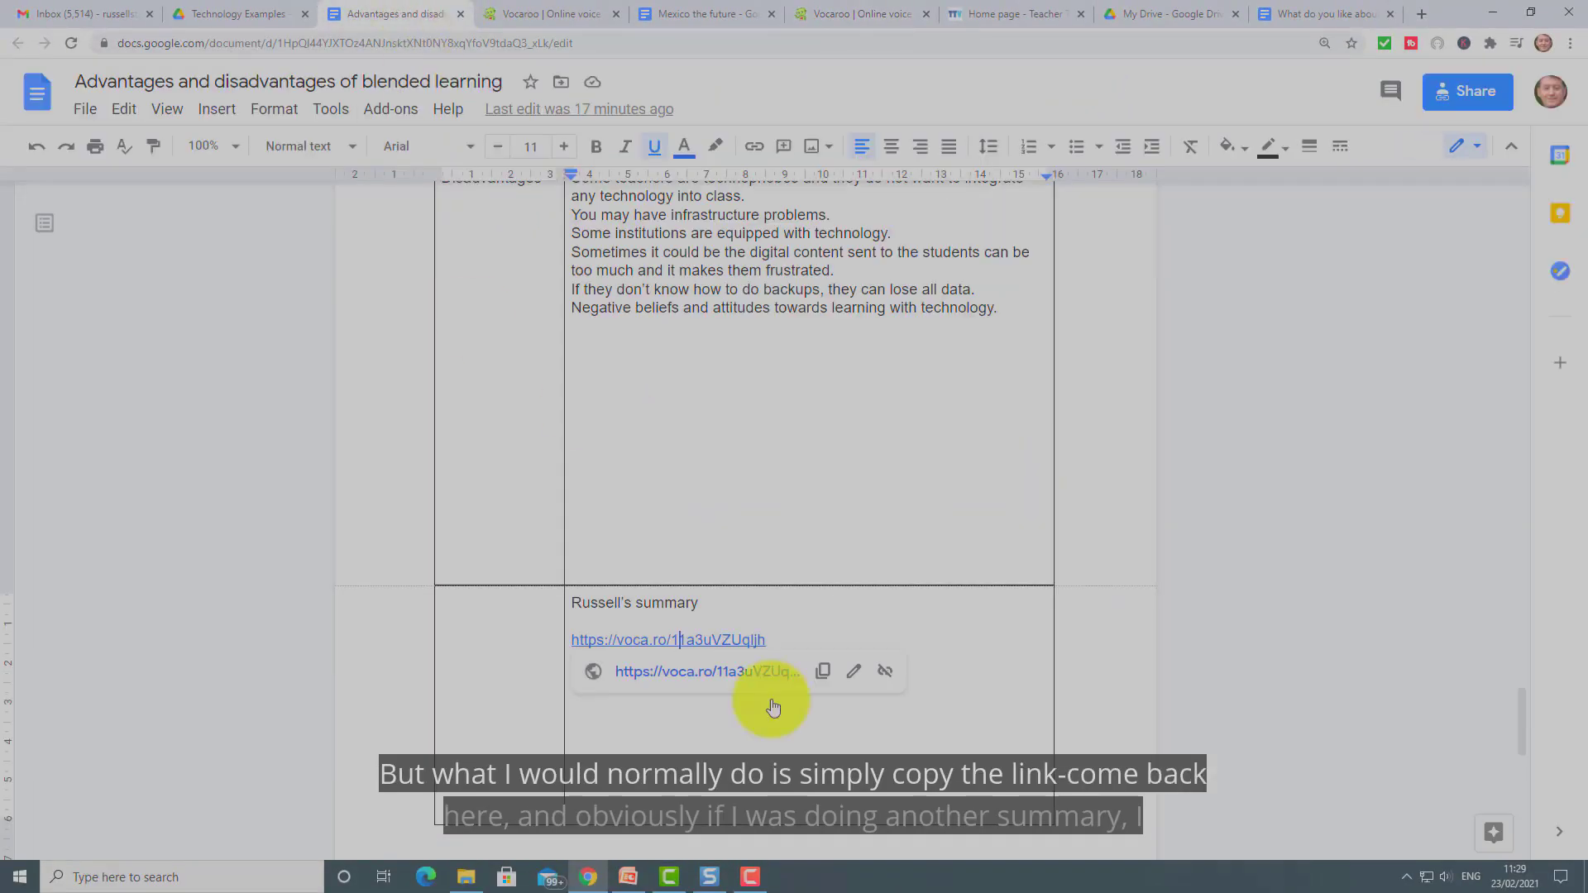
pyautogui.click(826, 648)
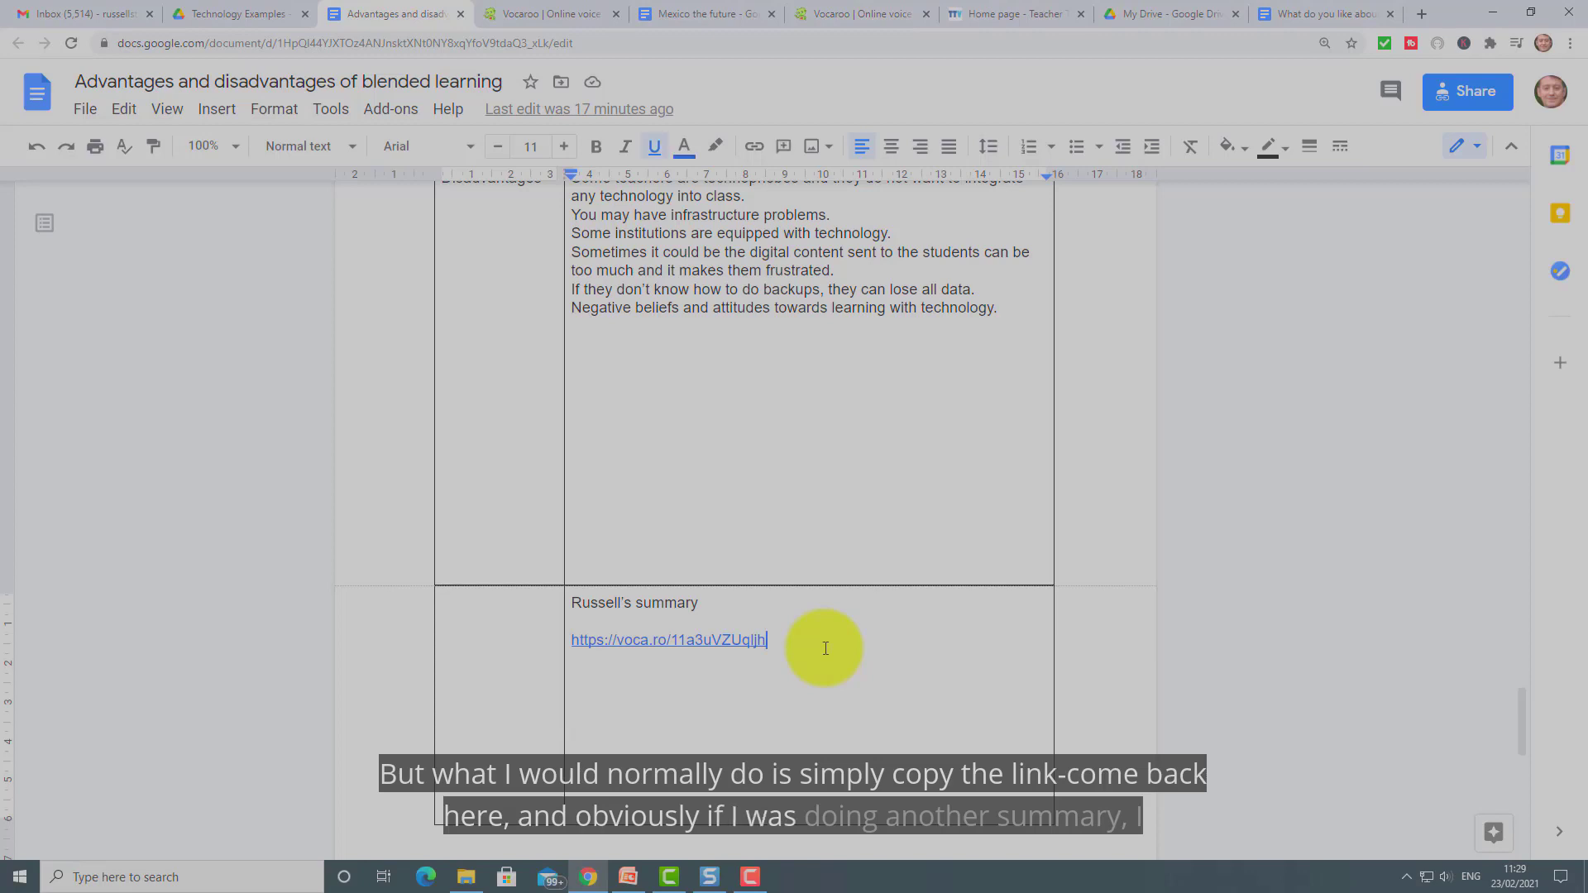
pyautogui.press('Return')
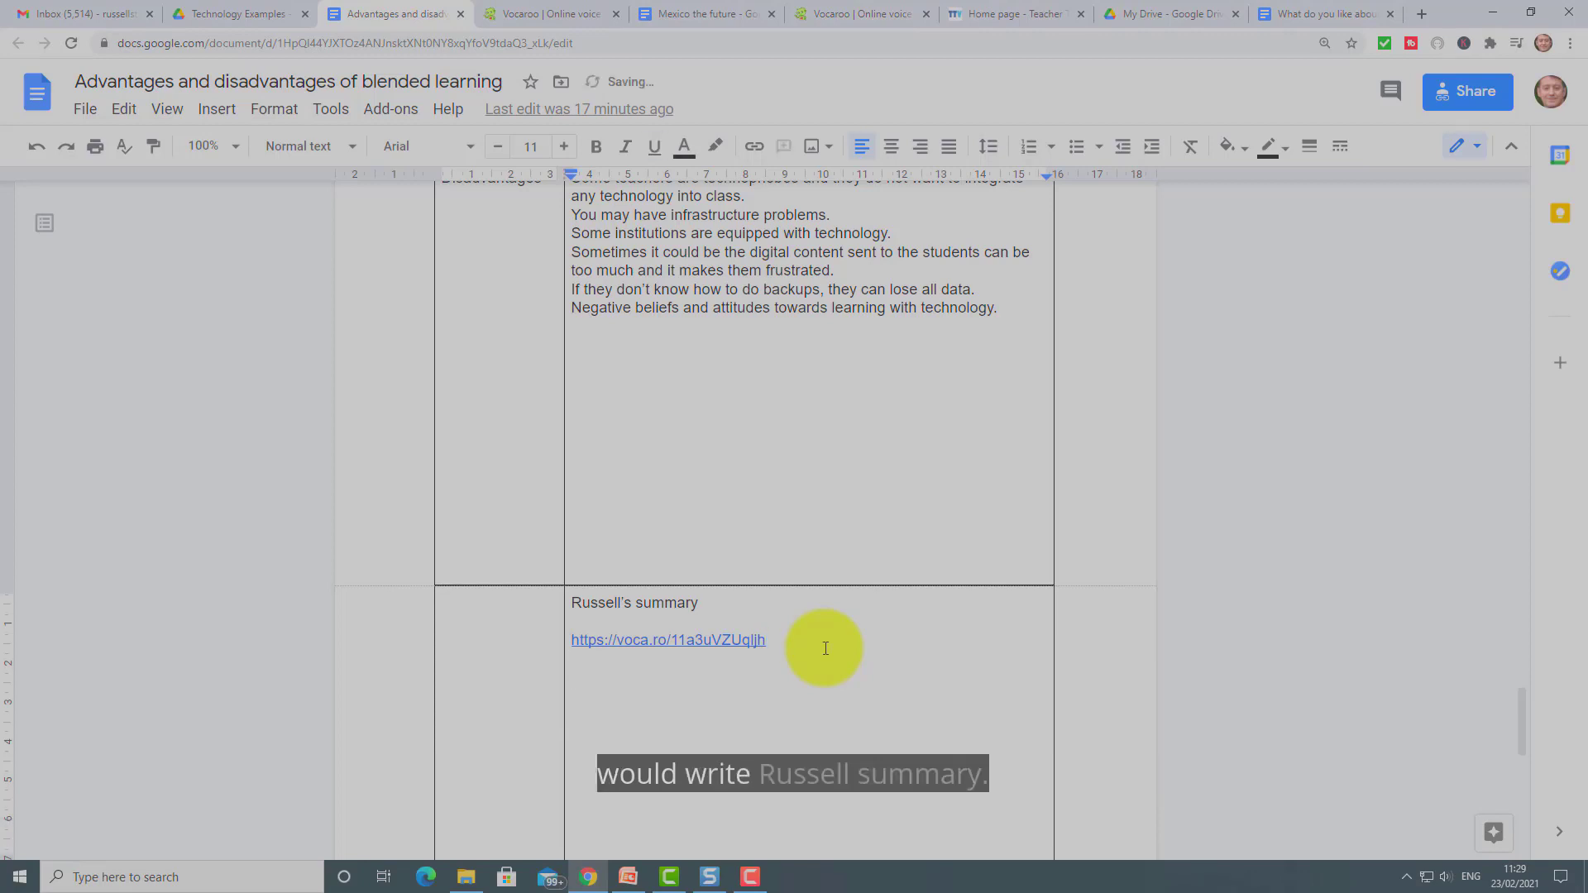
pyautogui.write('Russell summary')
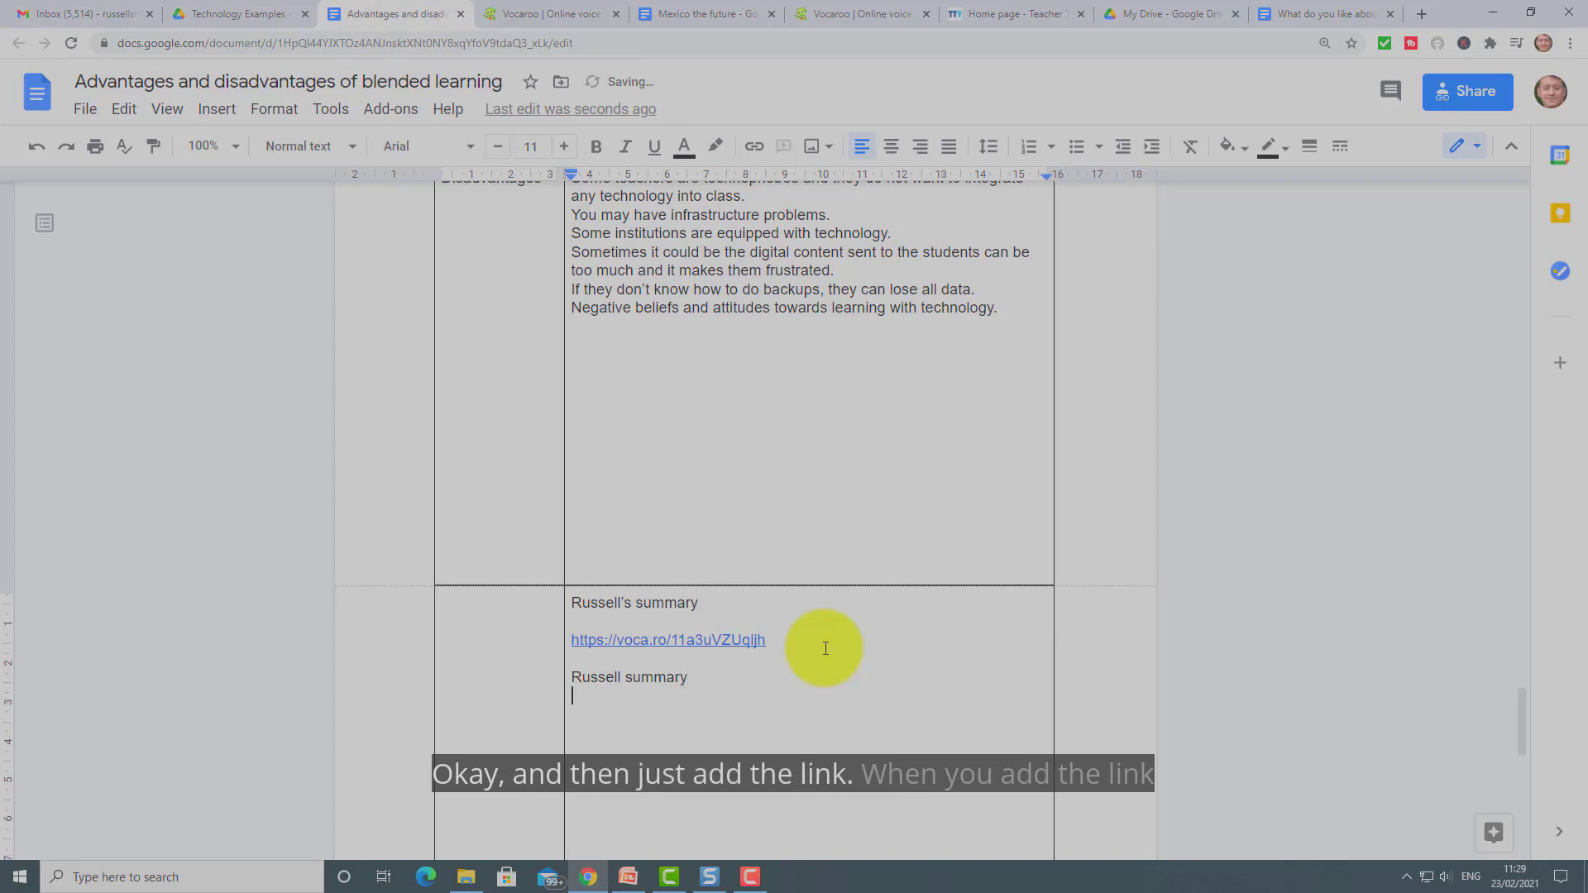
pyautogui.press('Return')
pyautogui.hotkey('ctrl', 'v')
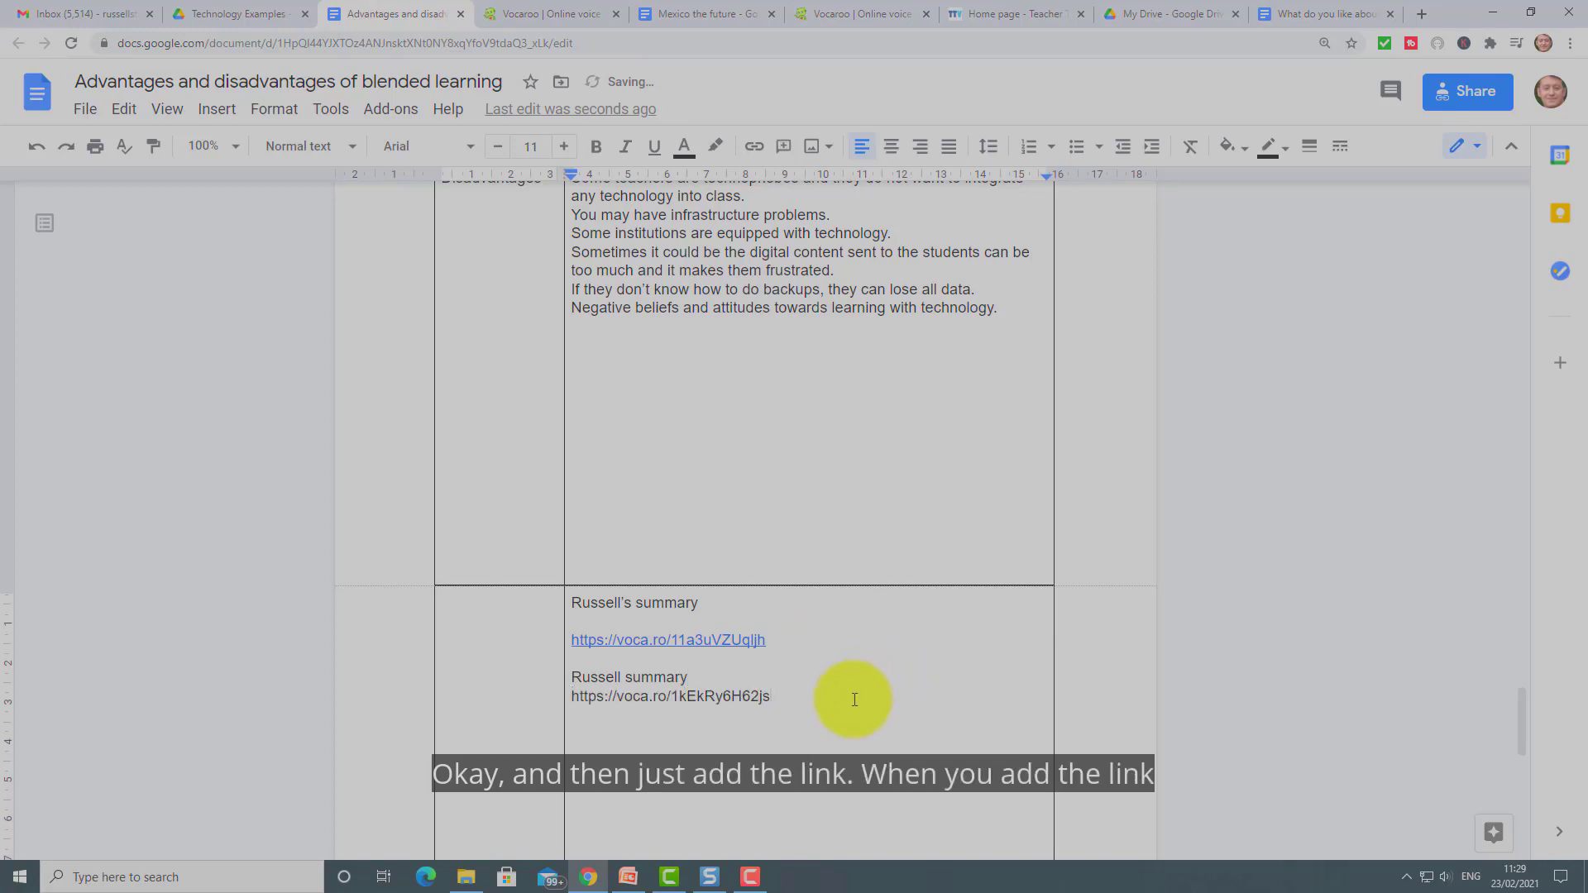
pyautogui.moveTo(770, 696); pyautogui.dragTo(571, 698)
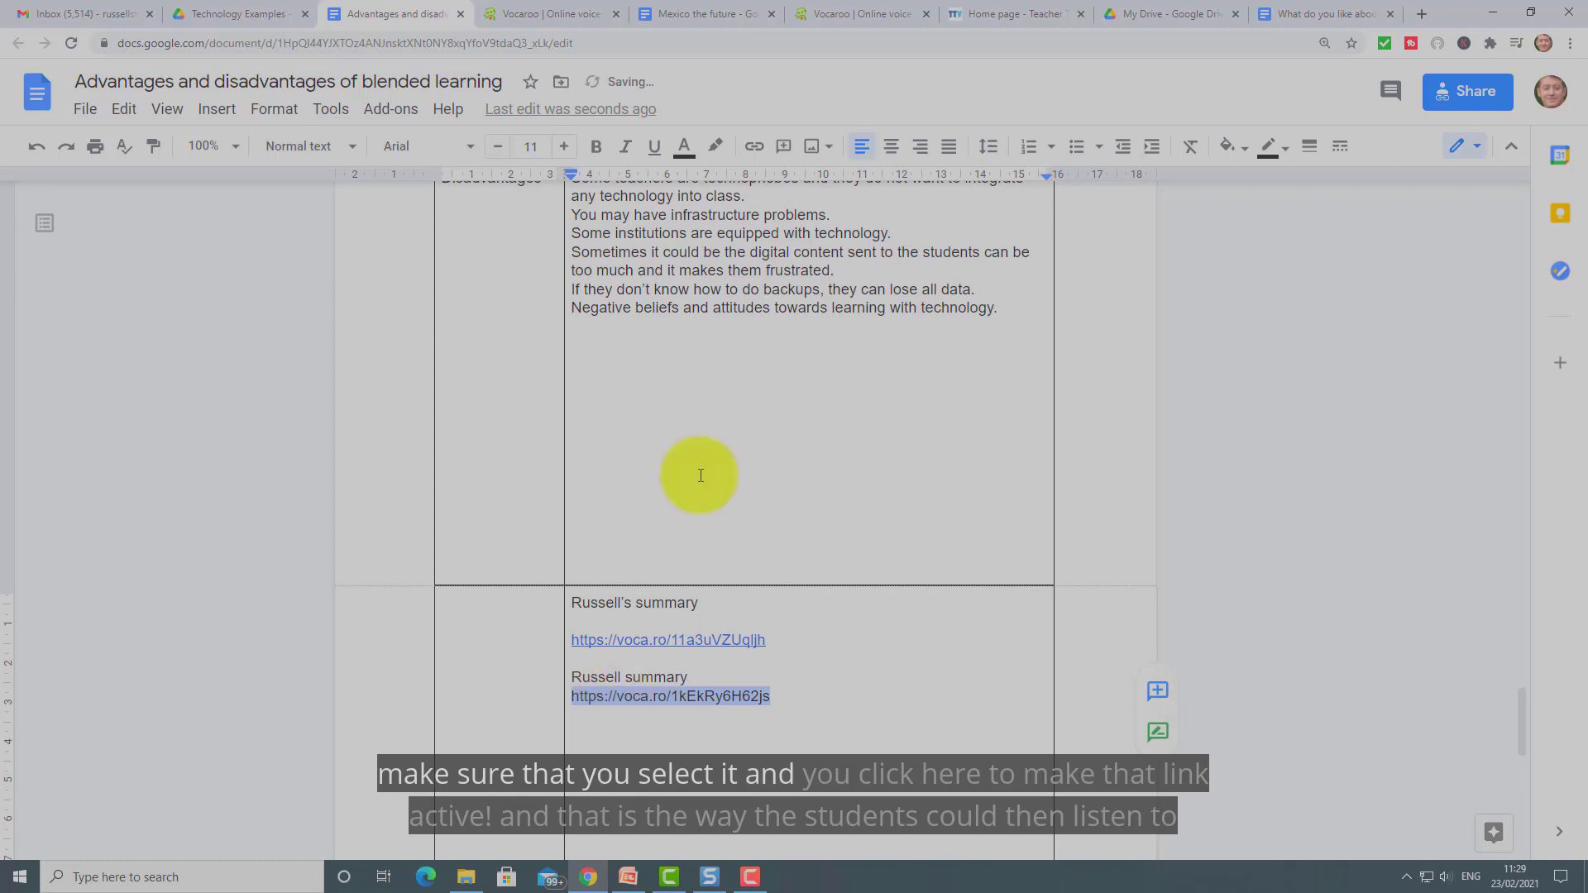
pyautogui.click(754, 147)
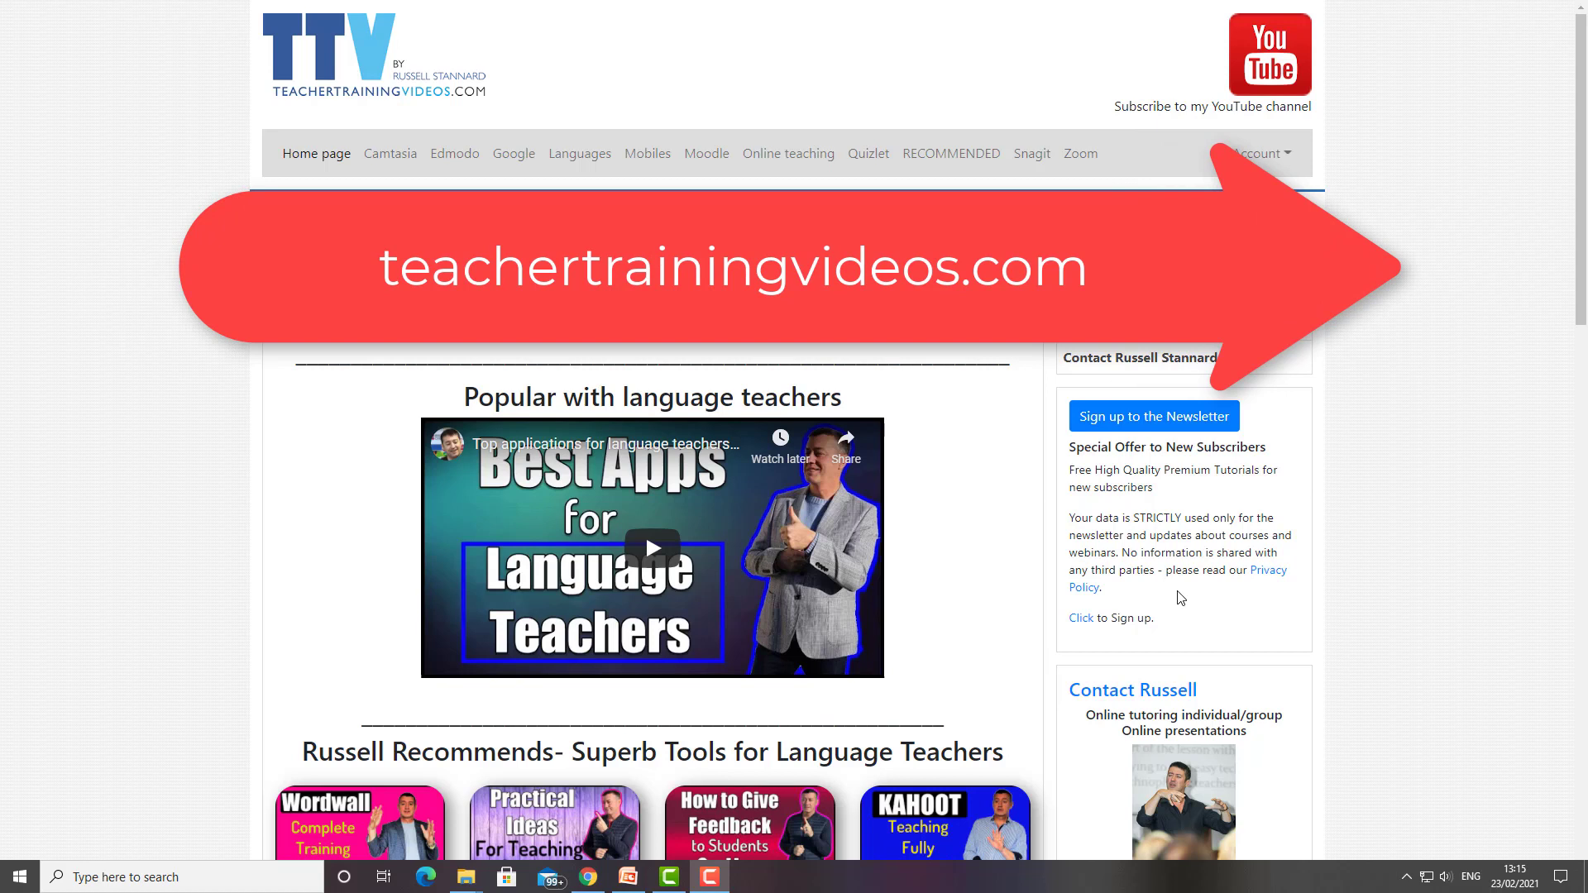
pyautogui.click(1585, 236)
pyautogui.moveTo(1585, 236); pyautogui.dragTo(1583, 674)
pyautogui.press('Home')
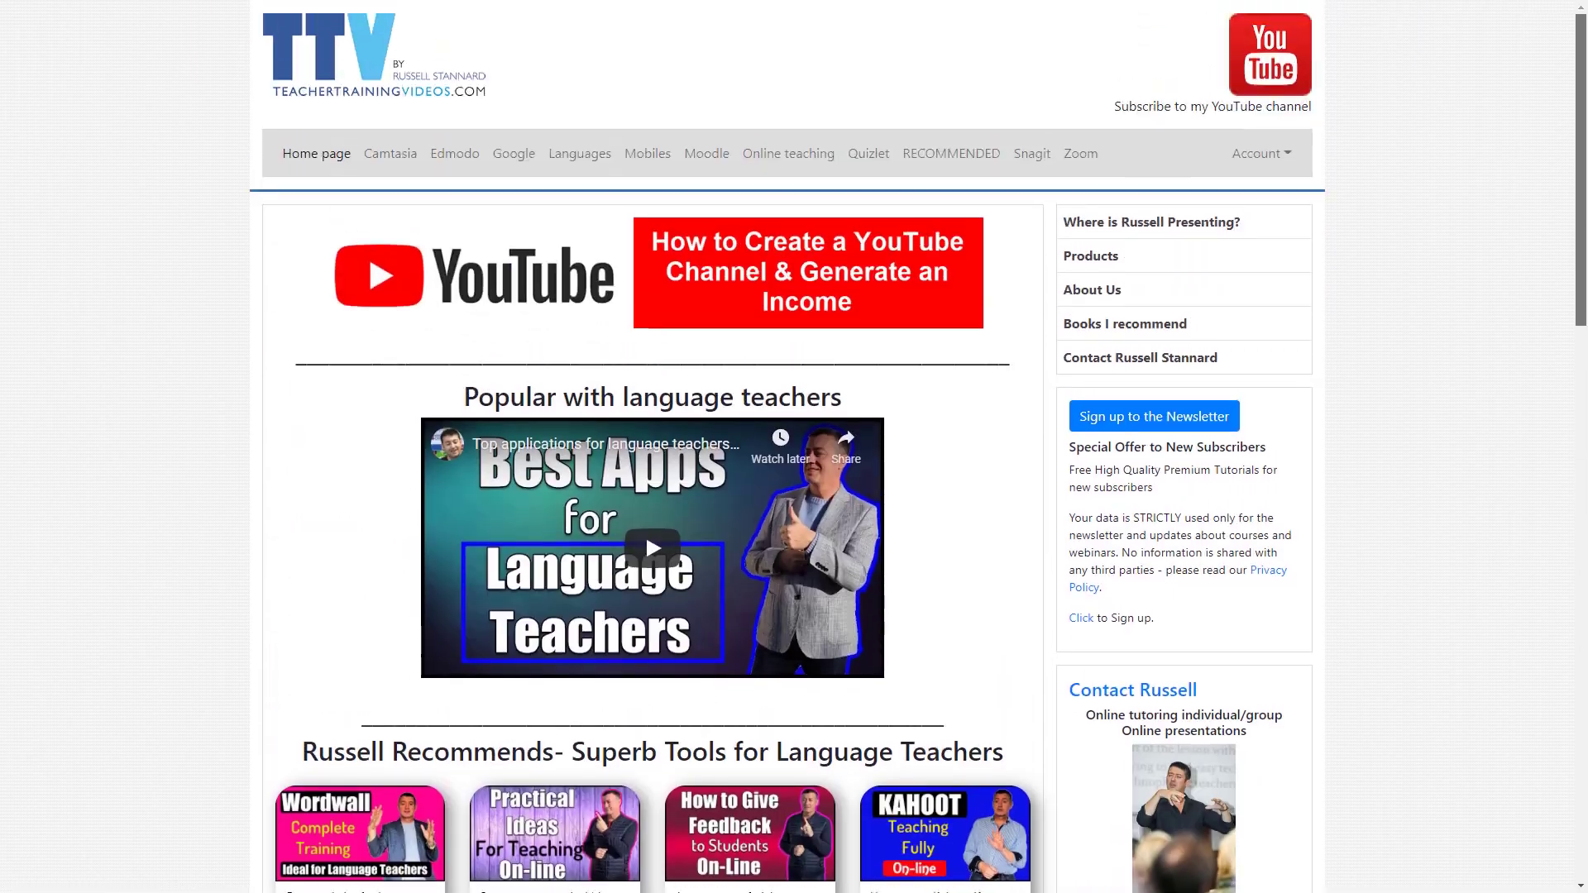